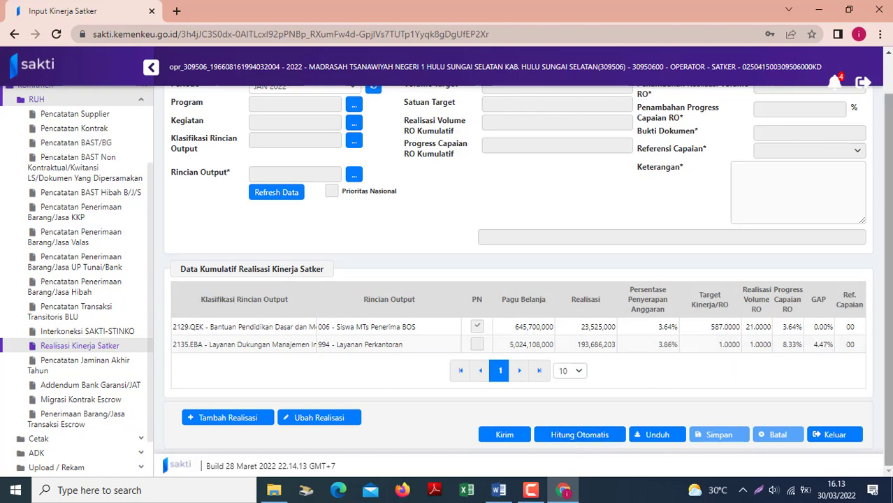
Scroll up the JAN 2022 Realisasi Kinerja Satker page to view the Data Kumulatif table.
{"action": "scroll", "coordinate": [804, 339], "scroll_direction": "up", "scroll_amount": 1}
Load the 2135.EBA Layanan Perkantoran row (1 Layanan, 8.33% progress) into the form.
{"action": "scroll", "coordinate": [448, 350], "scroll_direction": "down", "scroll_amount": 1}
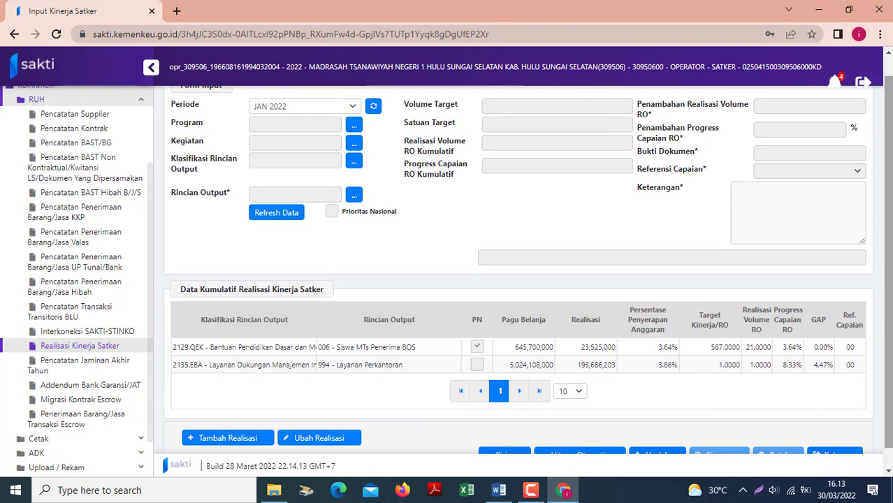
{"action": "scroll", "coordinate": [719, 389], "scroll_direction": "down", "scroll_amount": 1}
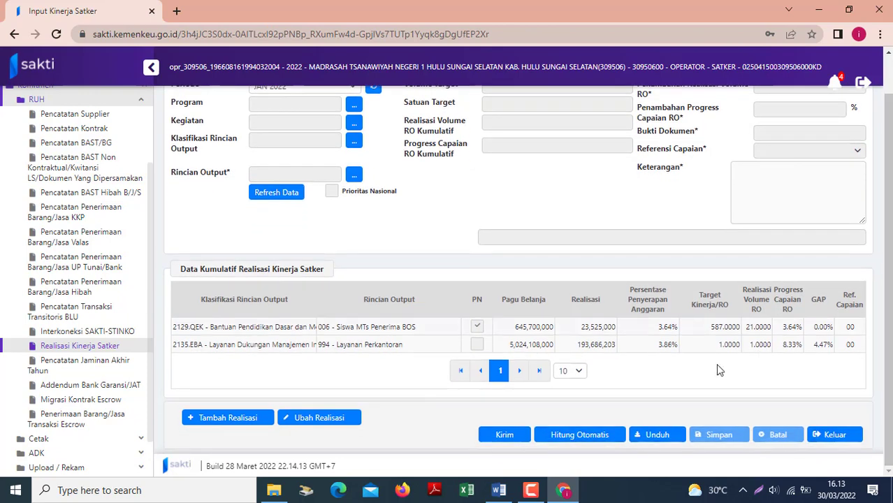
{"action": "left_click", "coordinate": [306, 351]}
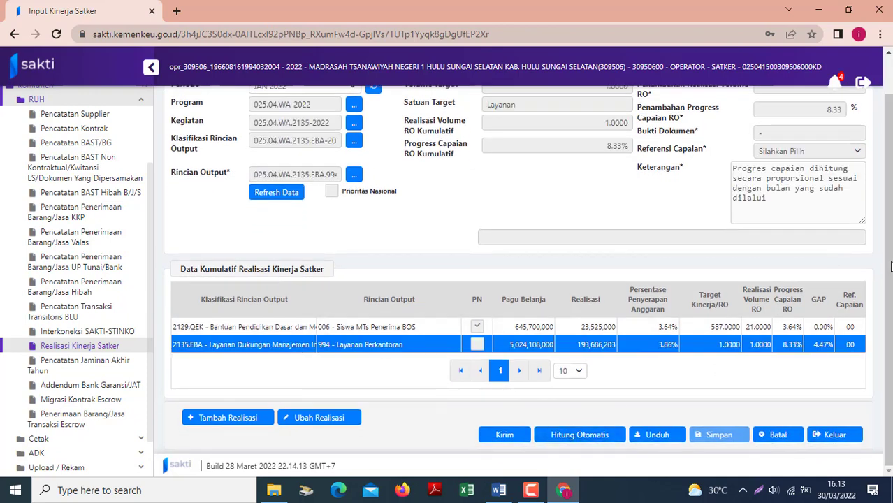
{"action": "scroll", "coordinate": [887, 266], "scroll_direction": "up", "scroll_amount": 2}
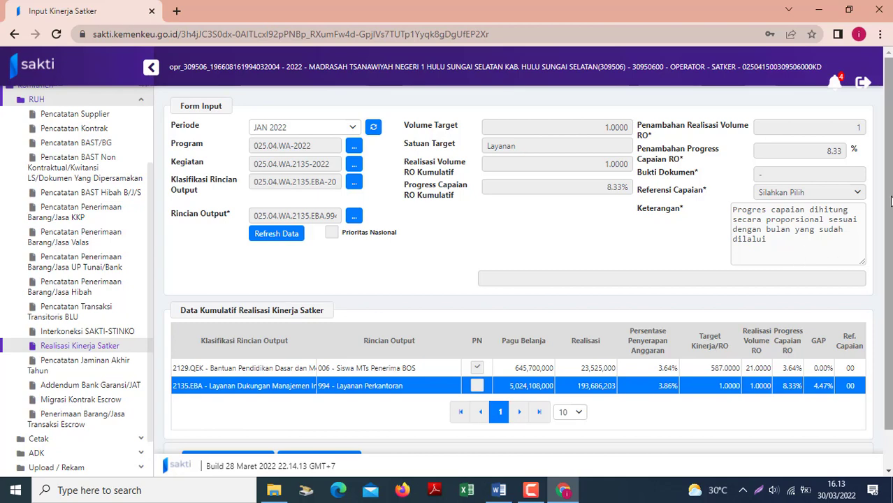
{"action": "scroll", "coordinate": [888, 199], "scroll_direction": "down", "scroll_amount": 1}
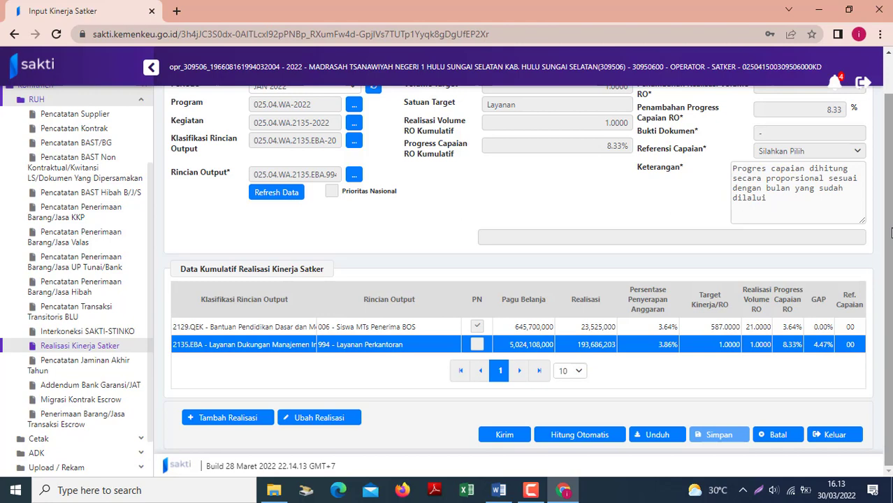
{"action": "scroll", "coordinate": [804, 147], "scroll_direction": "up", "scroll_amount": 1}
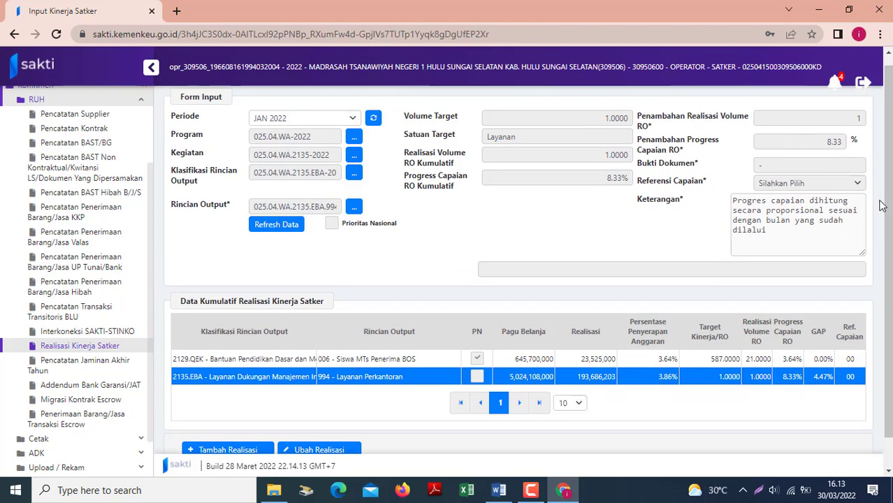
{"action": "scroll", "coordinate": [887, 209], "scroll_direction": "down", "scroll_amount": 1}
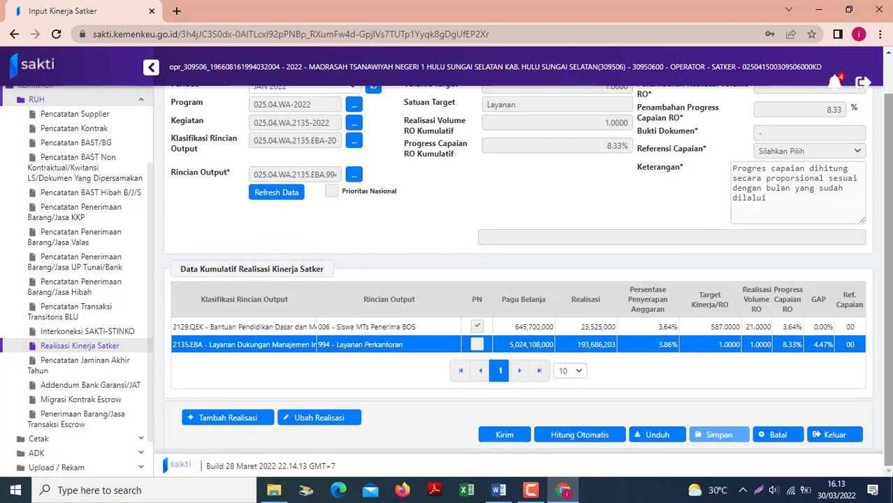
{"action": "scroll", "coordinate": [528, 272], "scroll_direction": "up", "scroll_amount": 1}
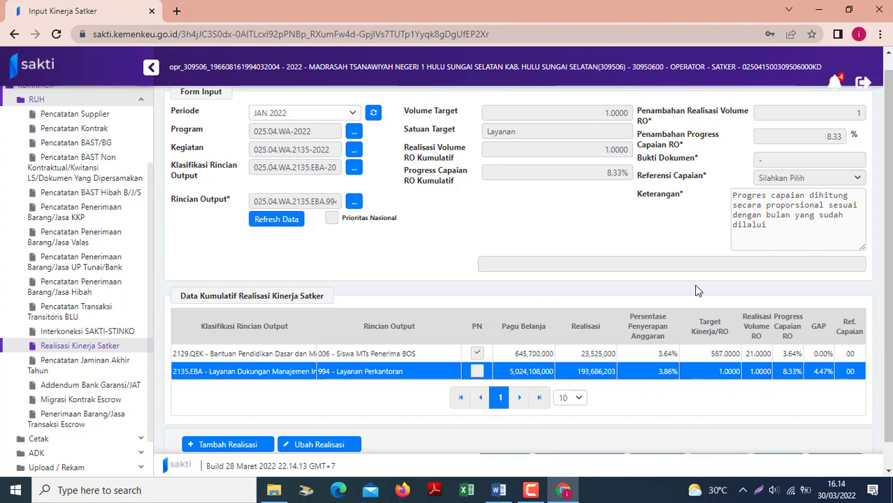
Check the Bukti Dokumen rule in the Word filling guide, then return to SAKTI.
{"action": "left_click", "coordinate": [498, 490]}
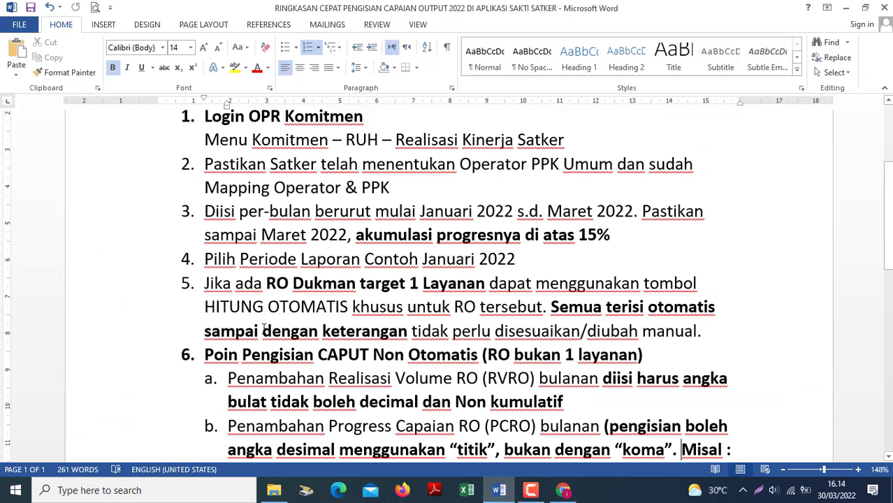
{"action": "left_click", "coordinate": [253, 460]}
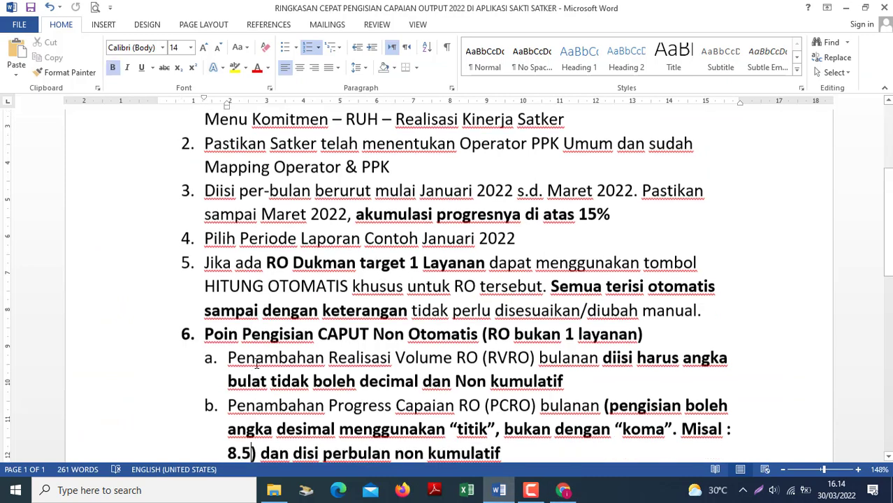
{"action": "key", "text": "Down"}
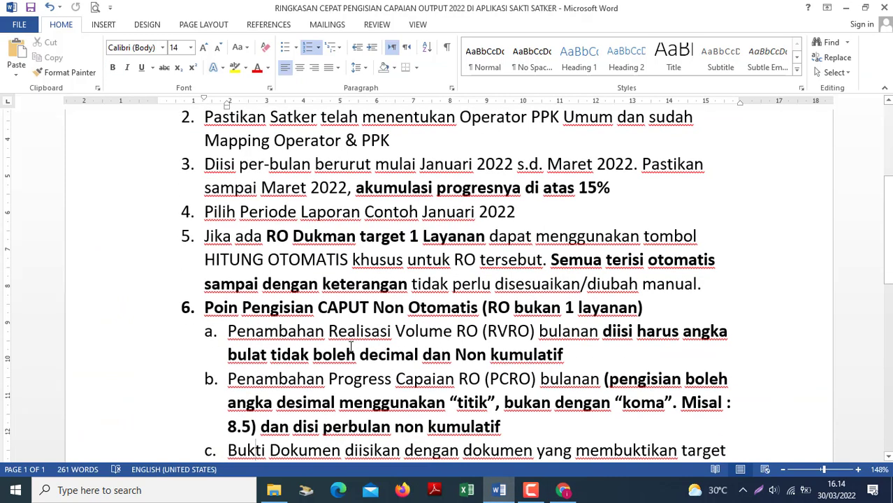
{"action": "key", "text": "alt+Tab"}
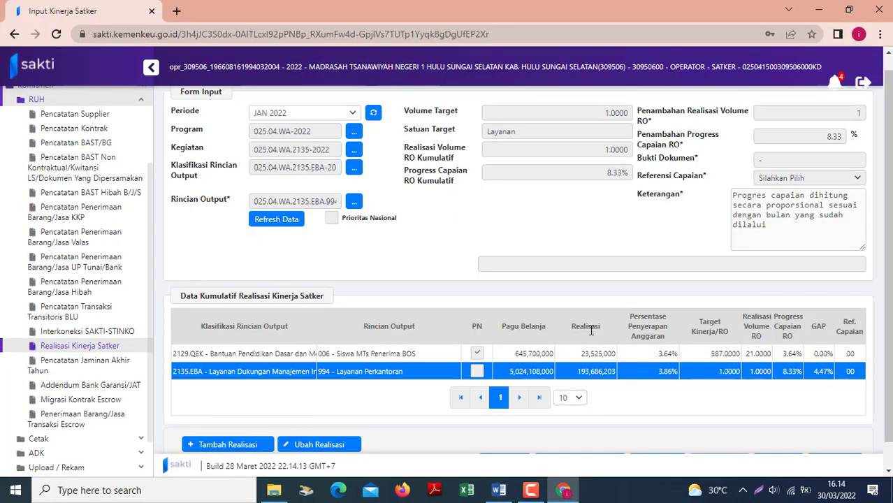
Load the 2129.QEK Siswa MTs Penerima BOS row (21 of 587 Orang, 3.64%) and choose Ubah Realisasi.
{"action": "left_click", "coordinate": [319, 356]}
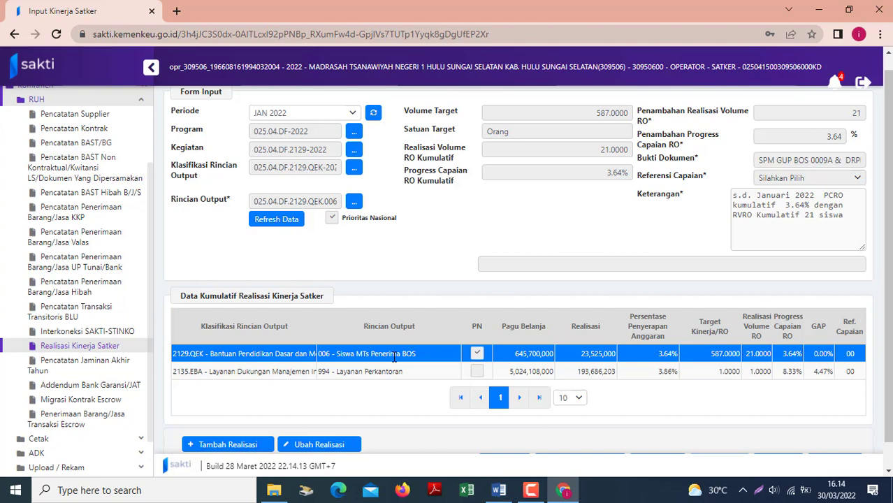
{"action": "scroll", "coordinate": [395, 357], "scroll_direction": "down", "scroll_amount": 1}
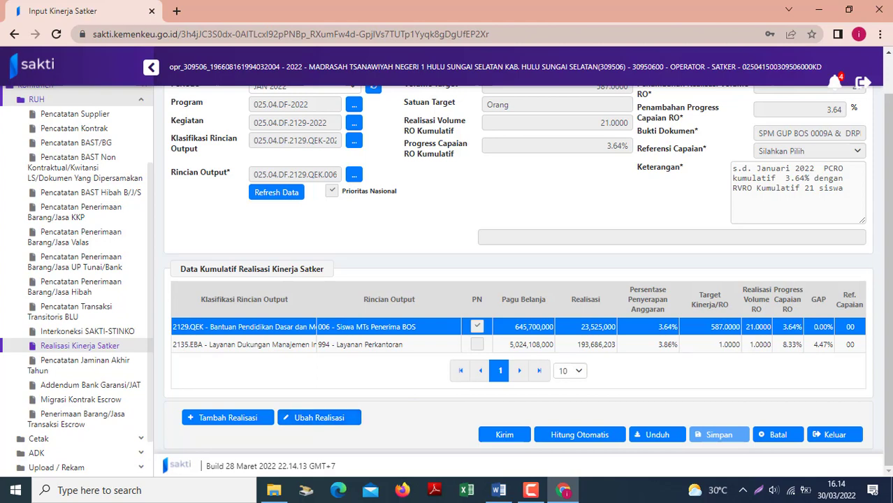
{"action": "scroll", "coordinate": [888, 279], "scroll_direction": "up", "scroll_amount": 1}
{"action": "scroll", "coordinate": [314, 409], "scroll_direction": "down", "scroll_amount": 1}
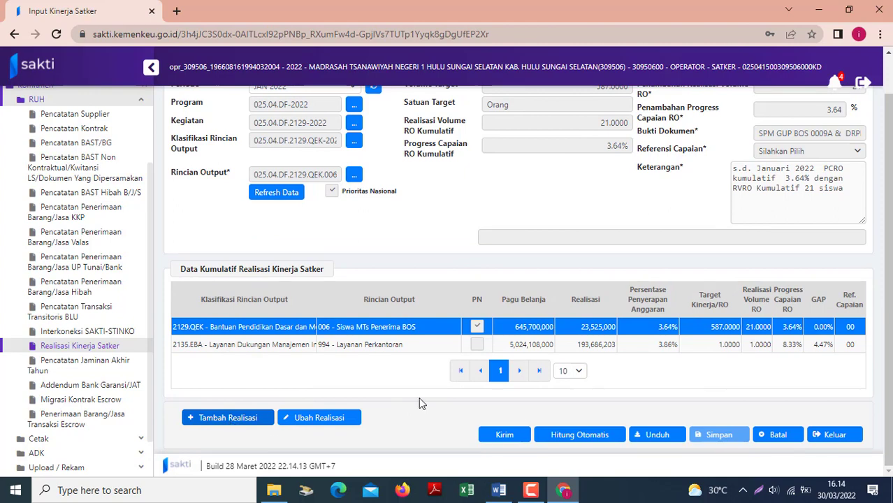
{"action": "left_click", "coordinate": [322, 423]}
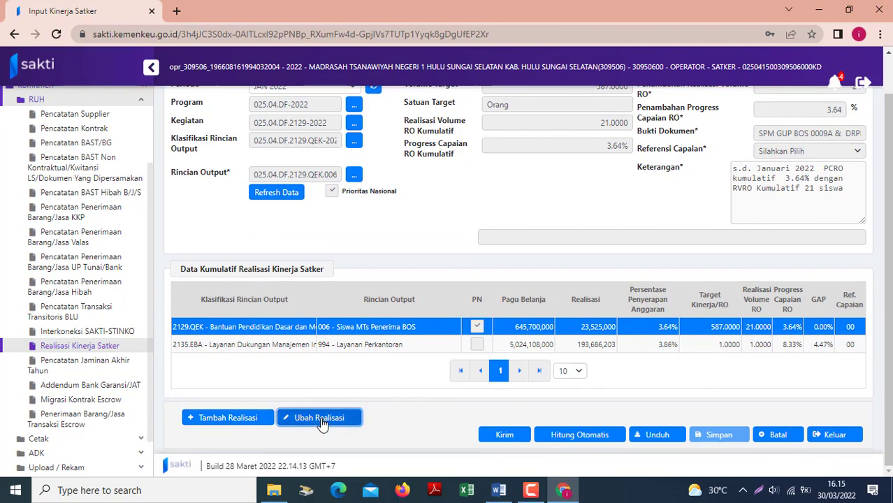
Review the editable 2129.QEK entry, then bring up the Word filling guide.
{"action": "scroll", "coordinate": [501, 274], "scroll_direction": "up", "scroll_amount": 1}
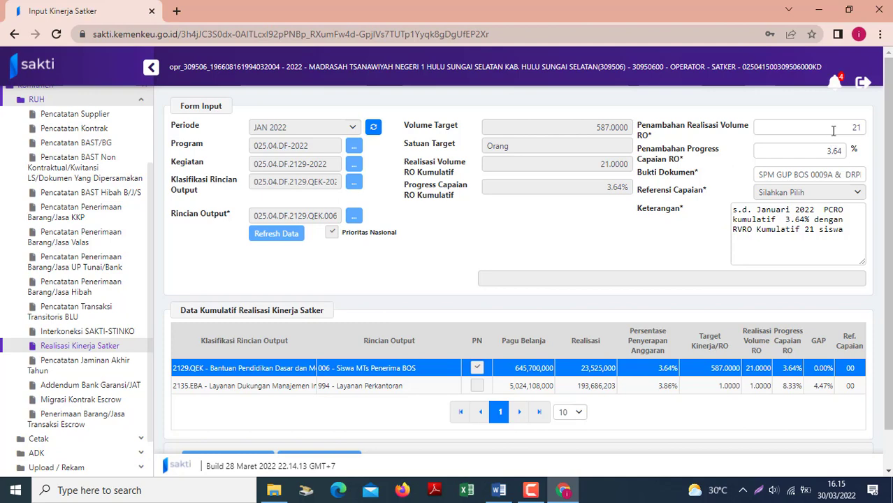
{"action": "left_click", "coordinate": [499, 490]}
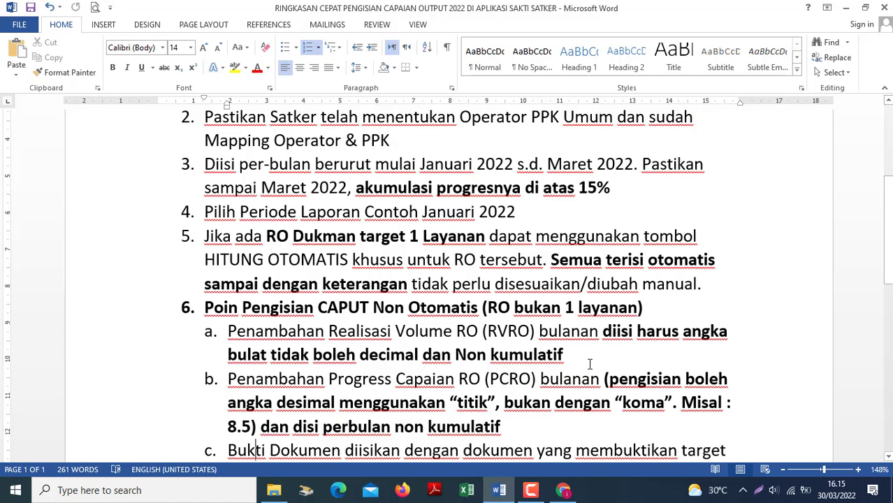
Read the guide's monthly RVRO and PCRO rules (items 6a–6d, 8.5 example), then return to SAKTI.
{"action": "scroll", "coordinate": [589, 363], "scroll_direction": "down", "scroll_amount": 2}
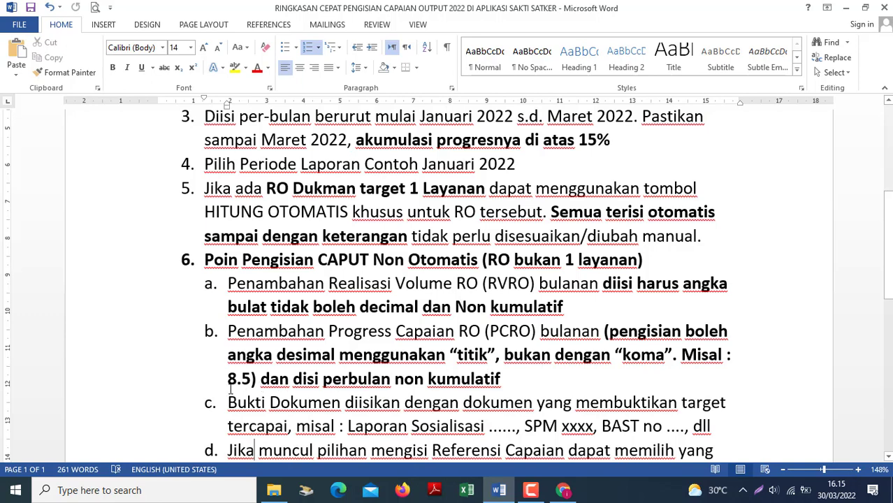
{"action": "left_click", "coordinate": [251, 380]}
{"action": "key", "text": "alt+Tab"}
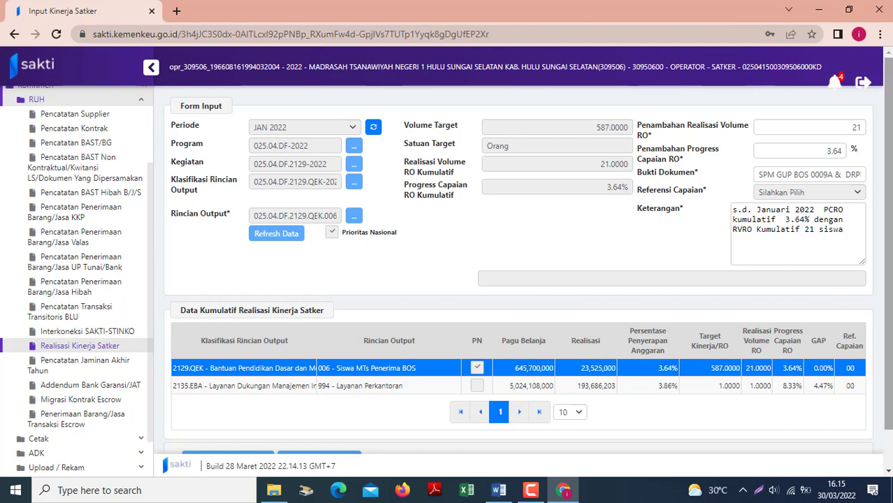
Save the 2129.QEK January entry of 21 siswa and 3.64% progress with Simpan.
{"action": "scroll", "coordinate": [775, 176], "scroll_direction": "down", "scroll_amount": 2}
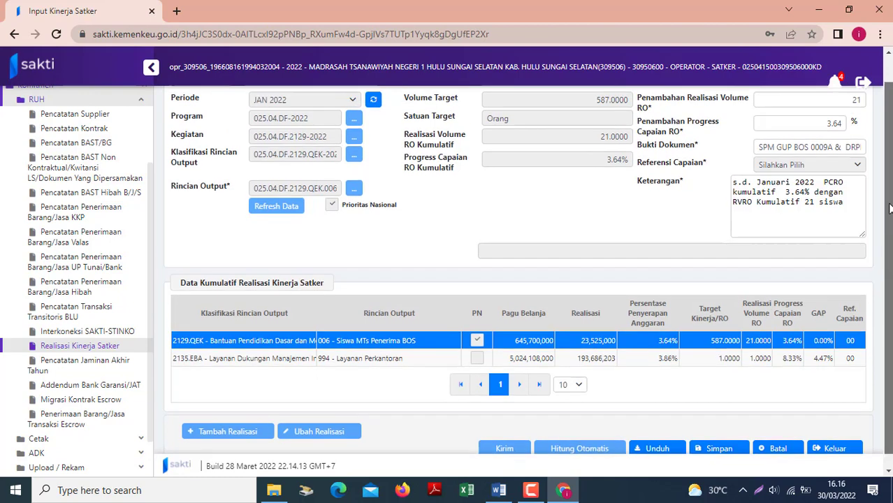
{"action": "scroll", "coordinate": [517, 280], "scroll_direction": "up", "scroll_amount": 1}
{"action": "scroll", "coordinate": [517, 279], "scroll_direction": "down", "scroll_amount": 1}
{"action": "left_click", "coordinate": [711, 445]}
{"action": "left_click", "coordinate": [711, 445]}
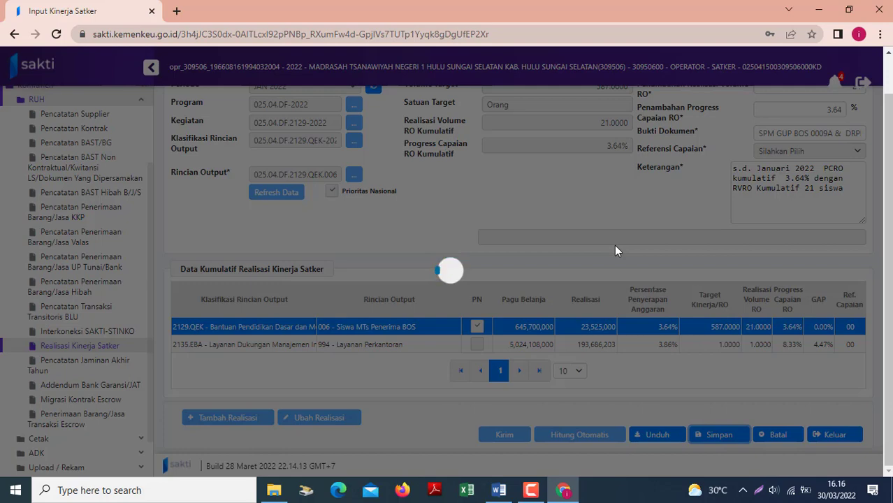
Acknowledge the save success and reload the realisation data.
{"action": "left_click", "coordinate": [535, 290]}
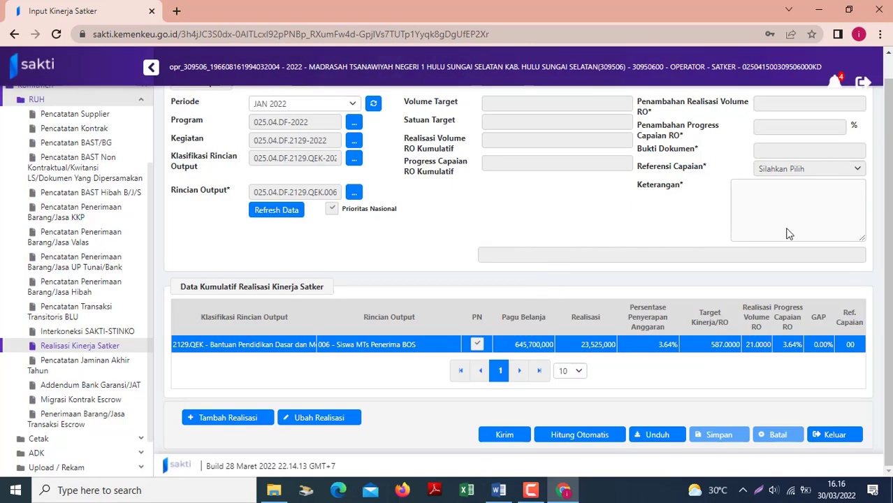
{"action": "scroll", "coordinate": [890, 170], "scroll_direction": "up", "scroll_amount": 1}
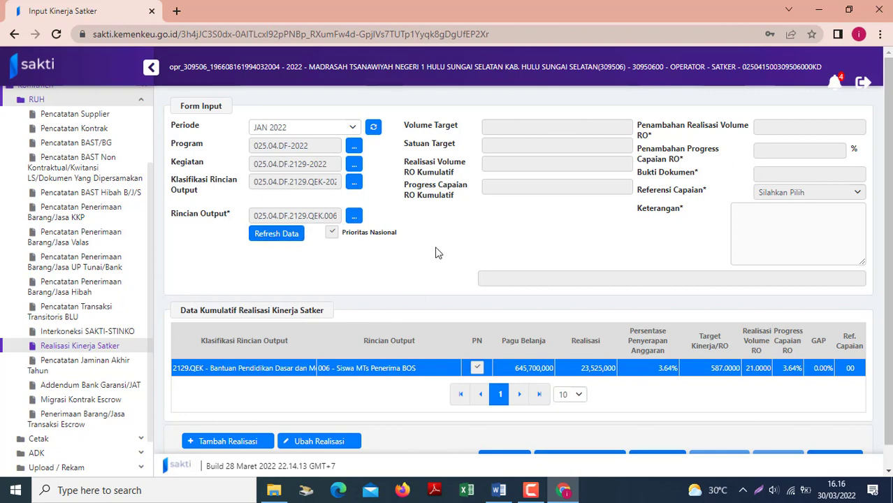
{"action": "left_click", "coordinate": [275, 237]}
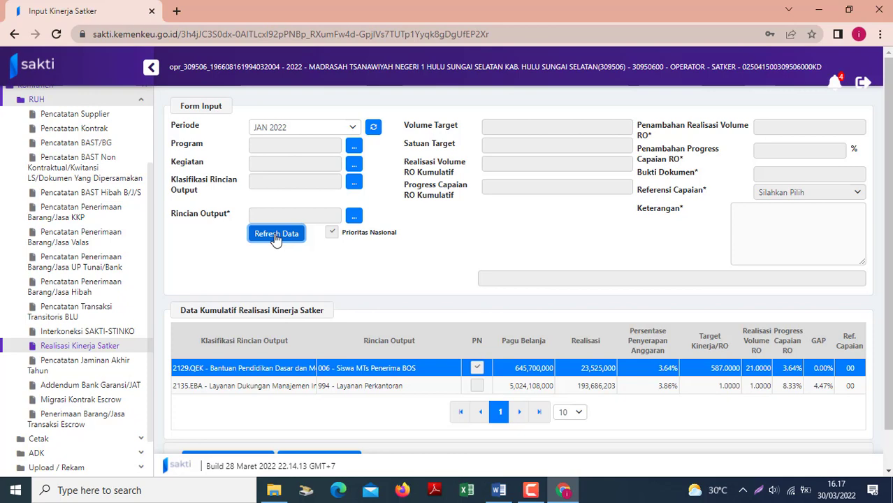
Set the report period to FEB 2022 and view the reloaded cumulative table.
{"action": "left_click", "coordinate": [372, 130]}
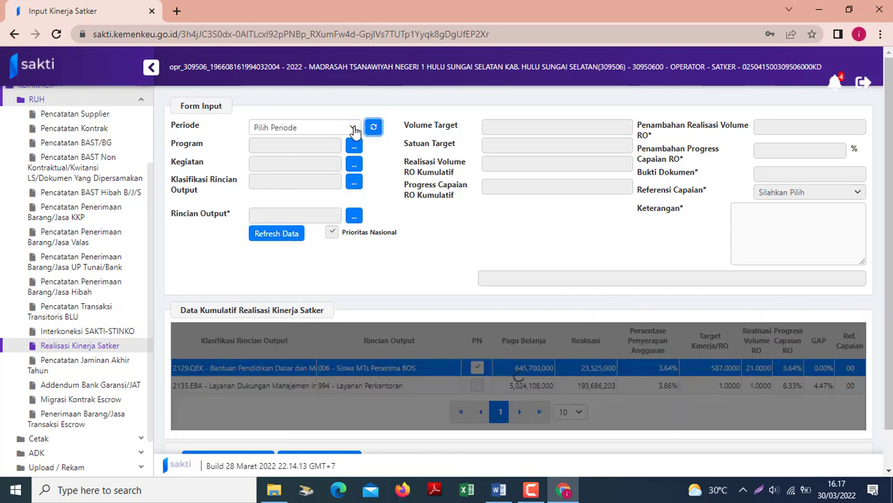
{"action": "left_click", "coordinate": [353, 128]}
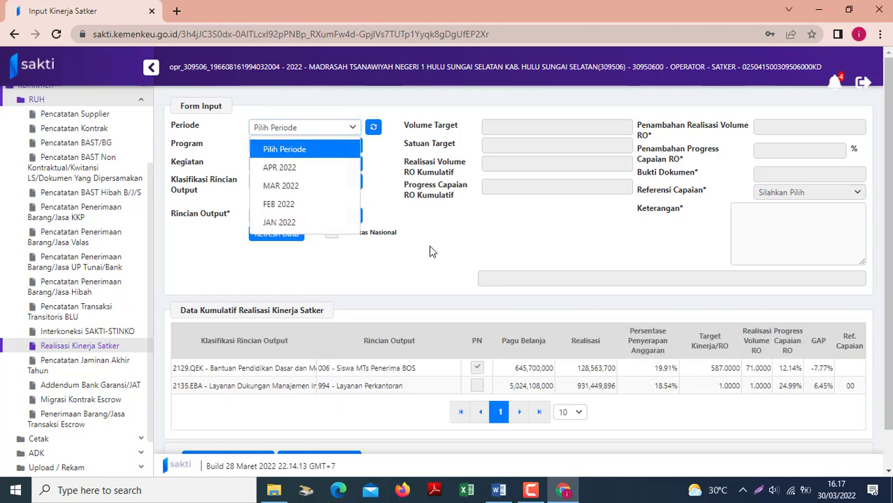
{"action": "left_click", "coordinate": [429, 251]}
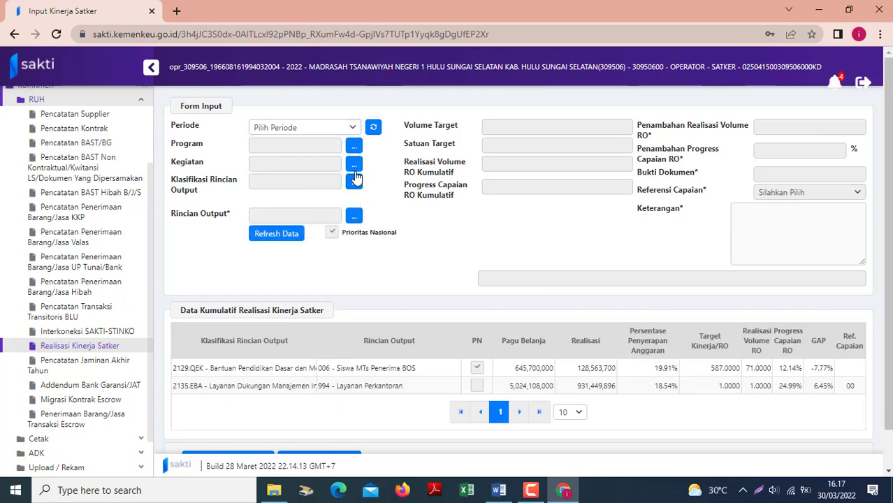
{"action": "left_click", "coordinate": [344, 133]}
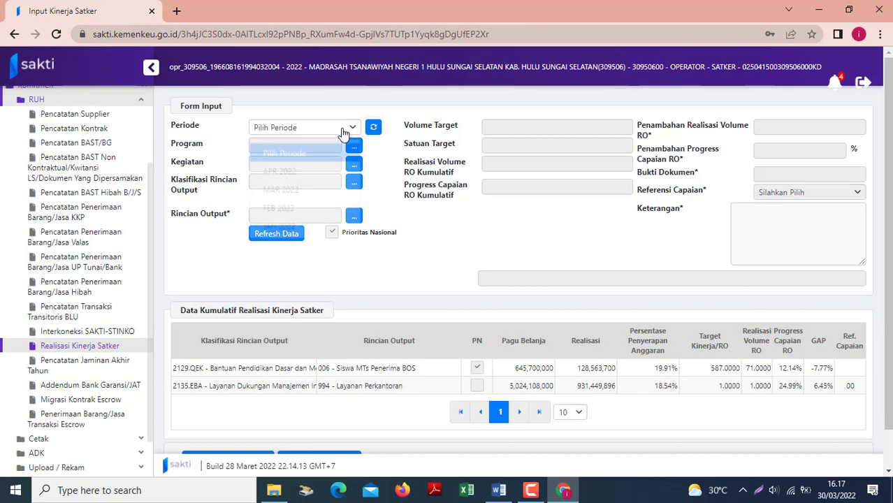
{"action": "left_click", "coordinate": [273, 204]}
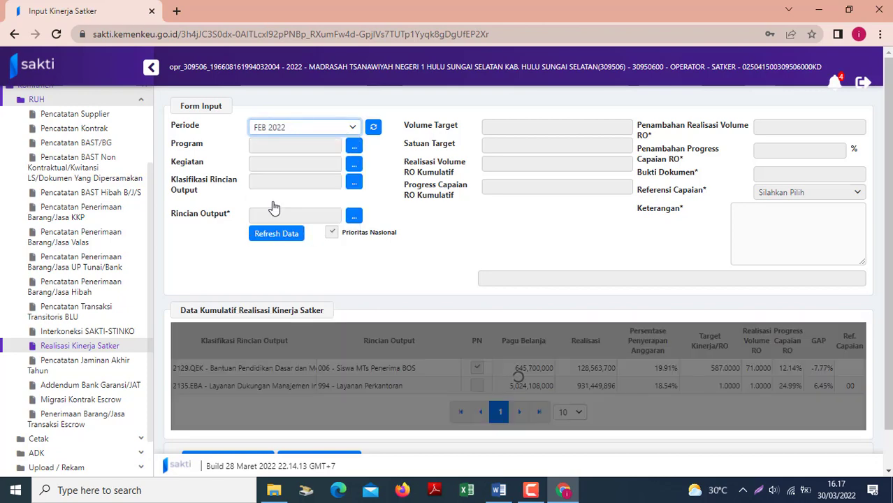
{"action": "scroll", "coordinate": [531, 285], "scroll_direction": "down", "scroll_amount": 1}
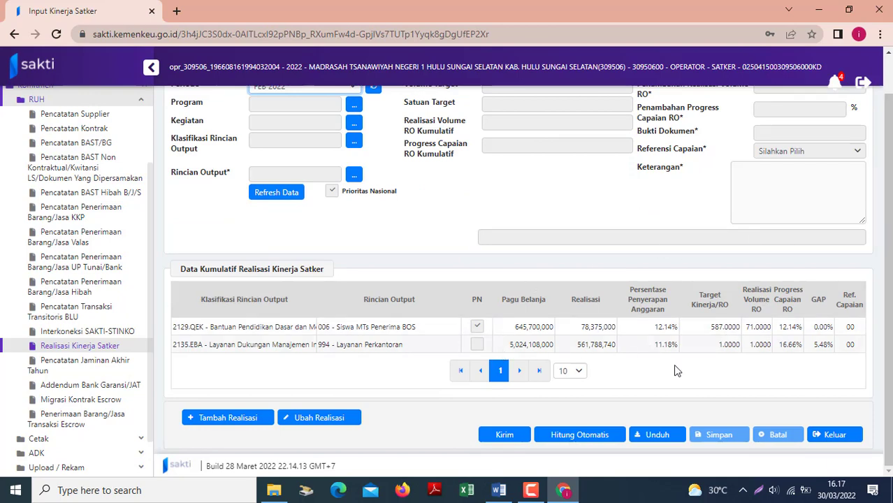
Run Hitung Otomatis for February and check the 994 Layanan Perkantoran entry.
{"action": "left_click", "coordinate": [584, 436]}
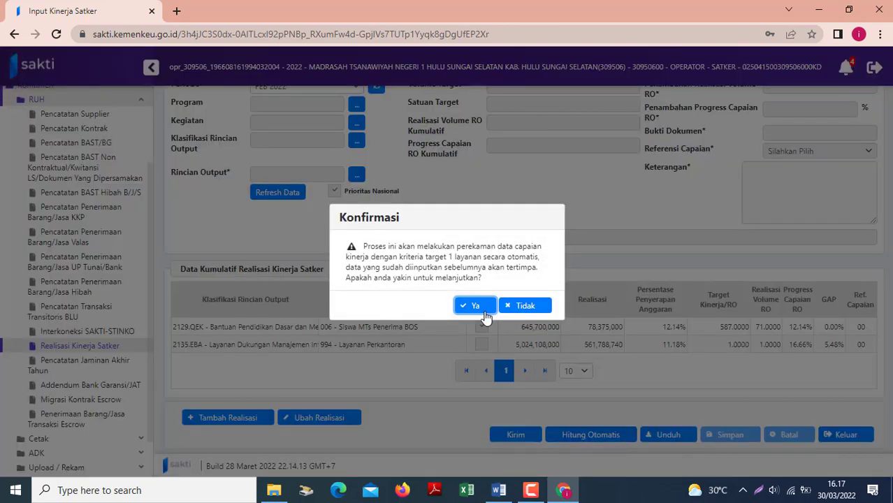
{"action": "left_click", "coordinate": [477, 308]}
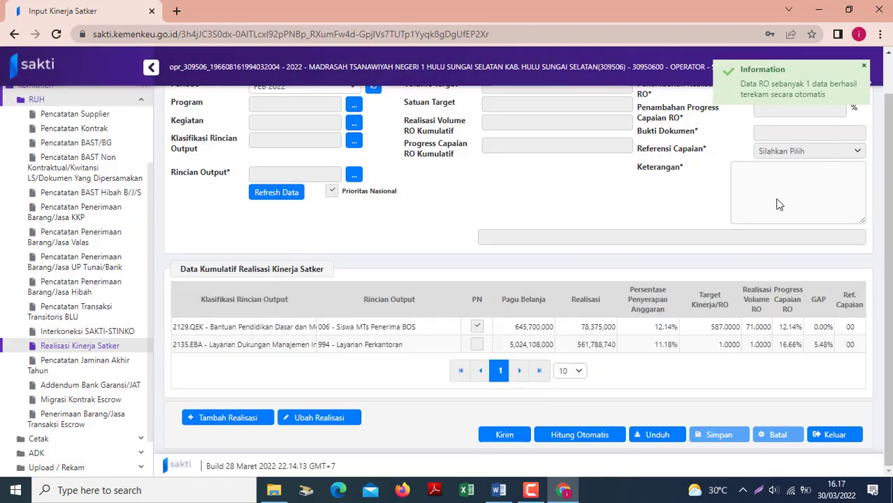
{"action": "left_click", "coordinate": [271, 352]}
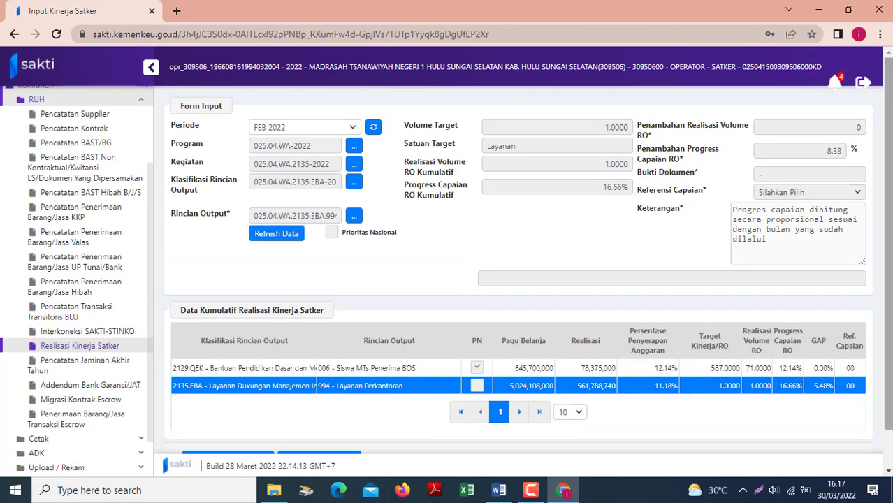
{"action": "scroll", "coordinate": [886, 204], "scroll_direction": "down", "scroll_amount": 1}
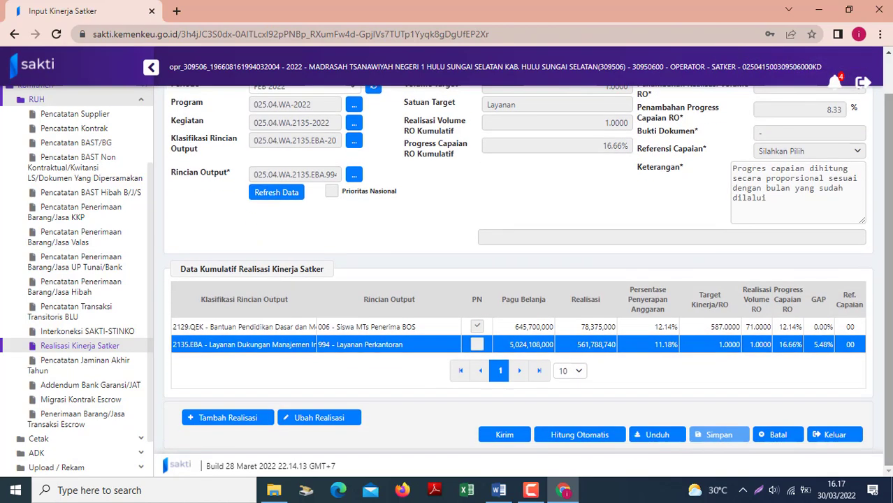
Load the February 2129.QEK Siswa MTs Penerima BOS entry and make it editable.
{"action": "left_click", "coordinate": [411, 331]}
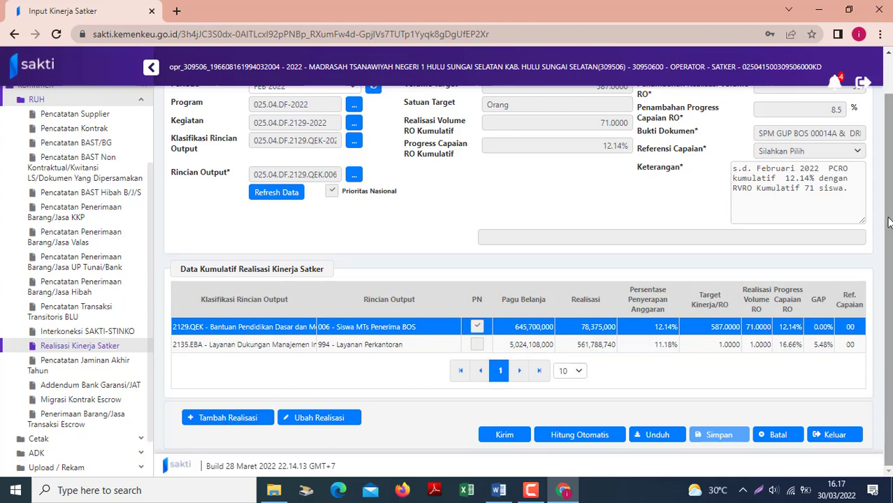
{"action": "scroll", "coordinate": [888, 222], "scroll_direction": "up", "scroll_amount": 1}
{"action": "scroll", "coordinate": [888, 223], "scroll_direction": "down", "scroll_amount": 1}
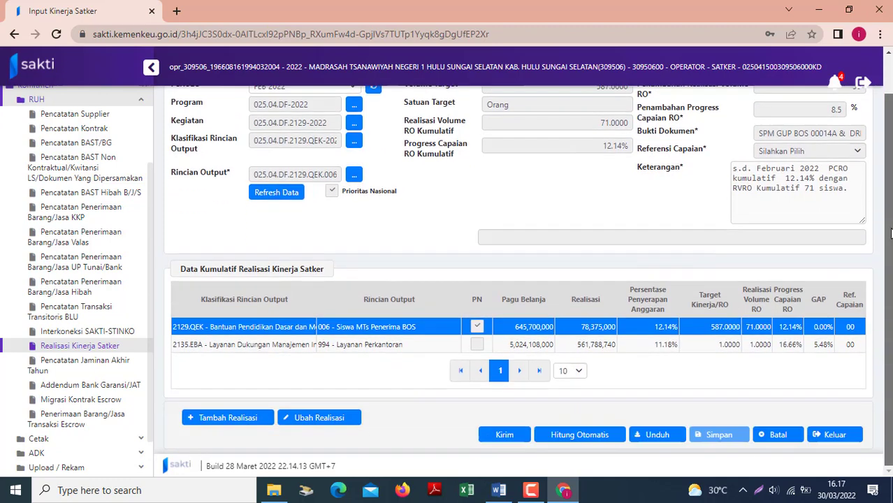
{"action": "left_click", "coordinate": [311, 426]}
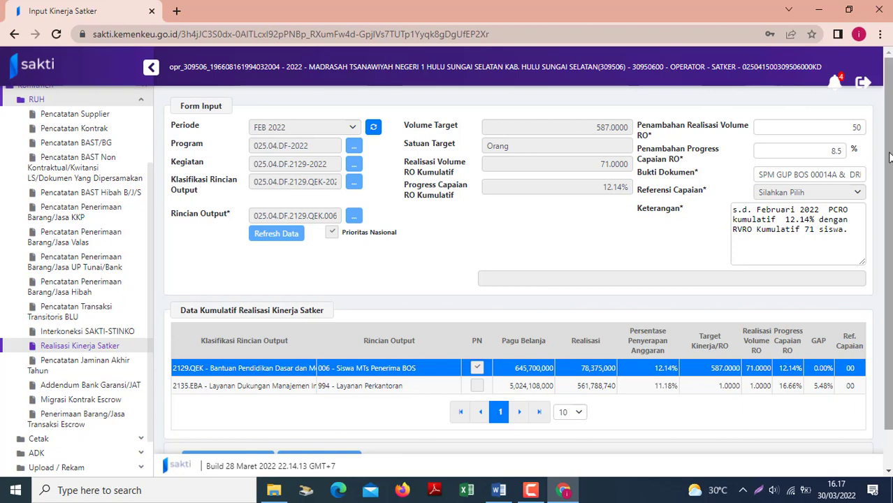
{"action": "scroll", "coordinate": [889, 157], "scroll_direction": "down", "scroll_amount": 2}
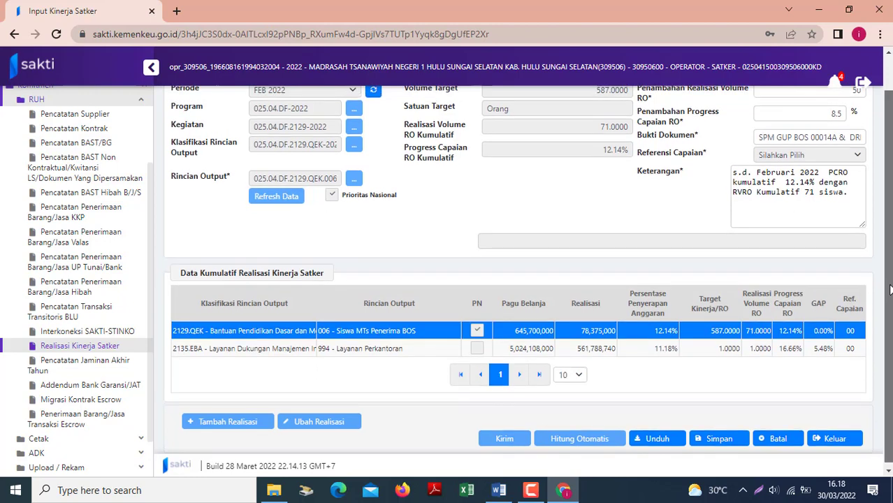
{"action": "left_click_drag", "start_coordinate": [890, 292], "coordinate": [889, 261]}
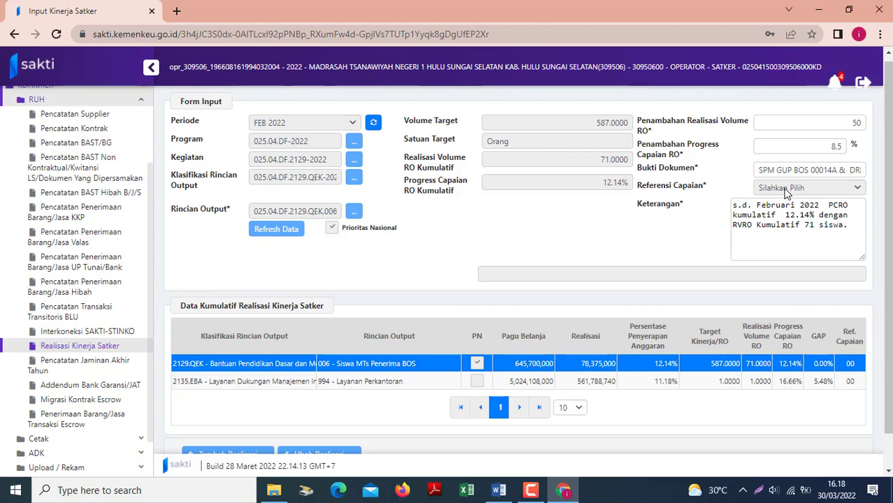
Consult the Word filling guide, then return to the SAKTI form.
{"action": "left_click", "coordinate": [498, 490]}
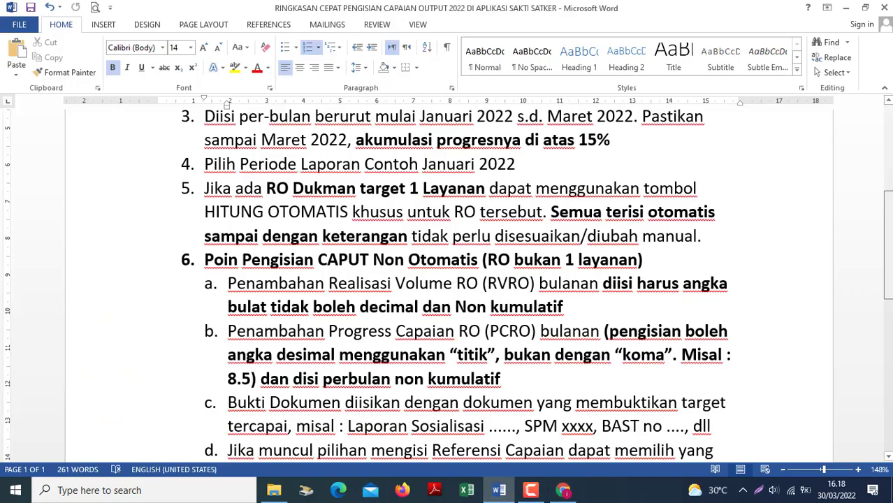
{"action": "scroll", "coordinate": [655, 285], "scroll_direction": "down", "scroll_amount": 5}
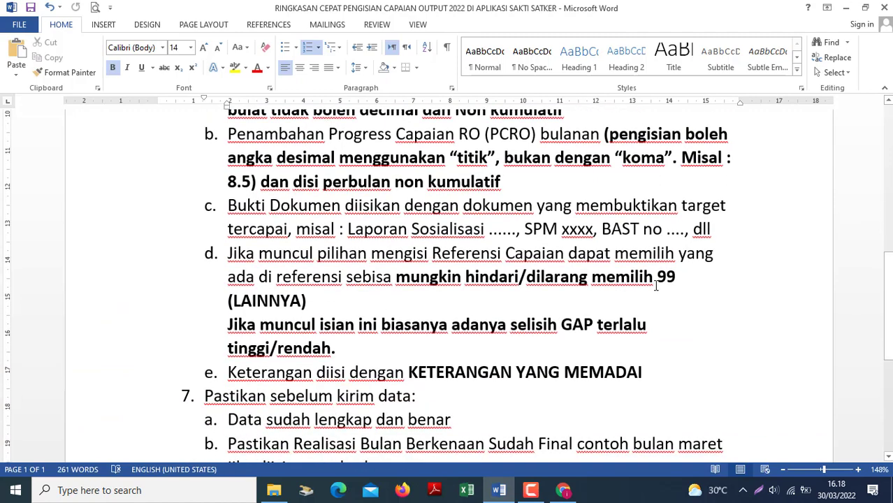
{"action": "key", "text": "alt+Tab"}
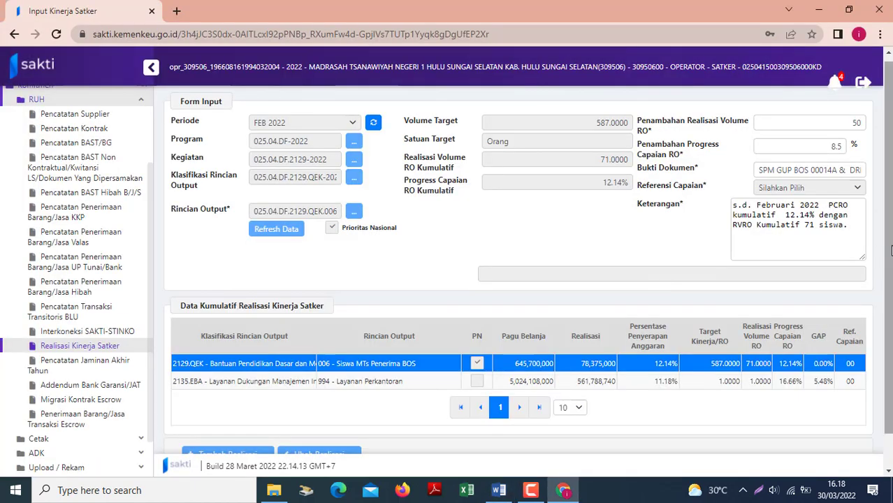
Change 'Kumulatif' to lower-case 'kumulatif' in the Keterangan remark.
{"action": "scroll", "coordinate": [890, 256], "scroll_direction": "down", "scroll_amount": 1}
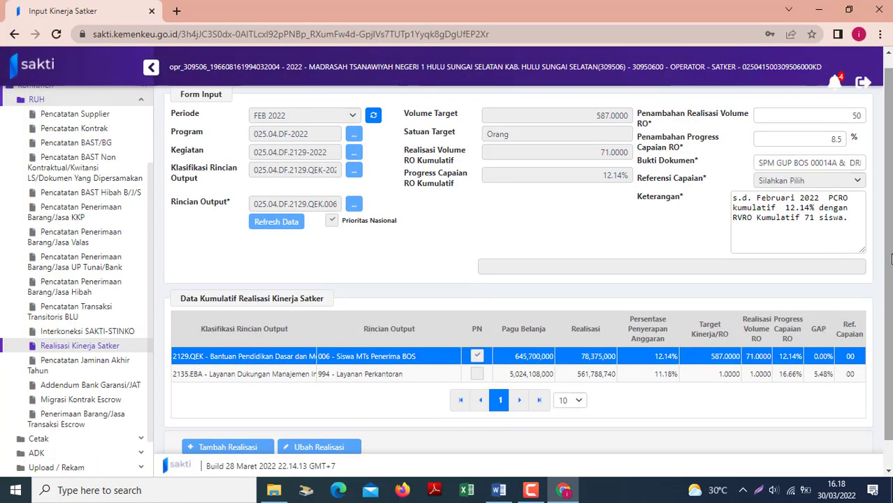
{"action": "left_click", "coordinate": [732, 203]}
{"action": "key", "text": "Delete"}
{"action": "type", "text": "k"}
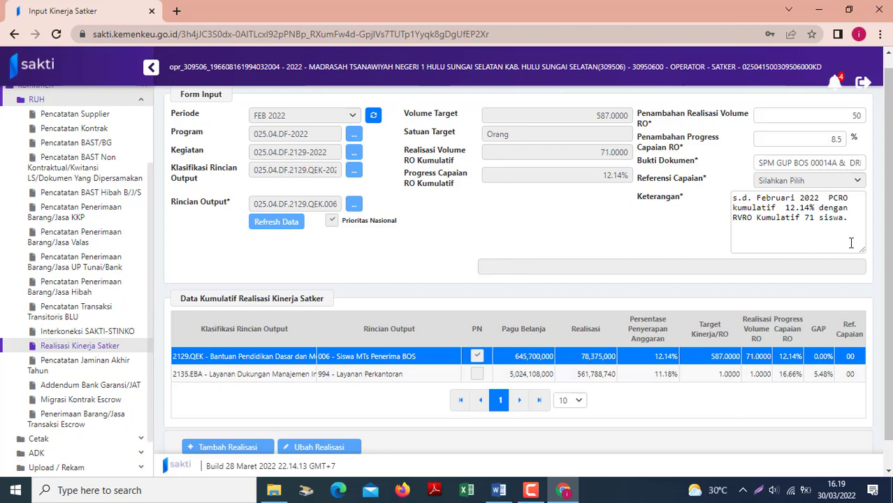
Save the February 2129.QEK realisation and return to the Success dialog.
{"action": "scroll", "coordinate": [839, 350], "scroll_direction": "down", "scroll_amount": 1}
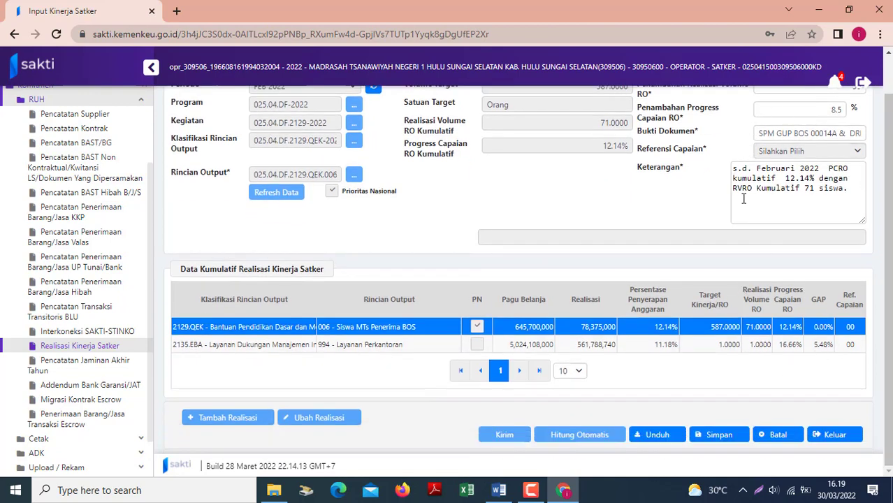
{"action": "left_click", "coordinate": [718, 438]}
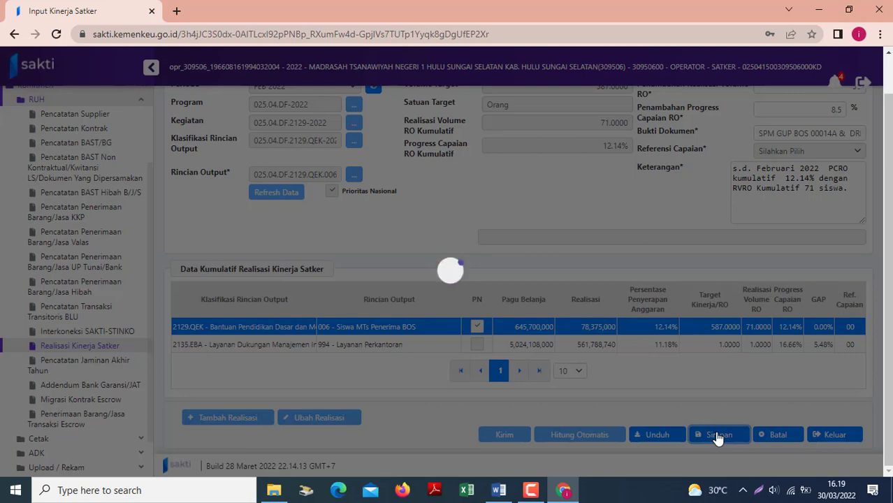
{"action": "left_click", "coordinate": [492, 495]}
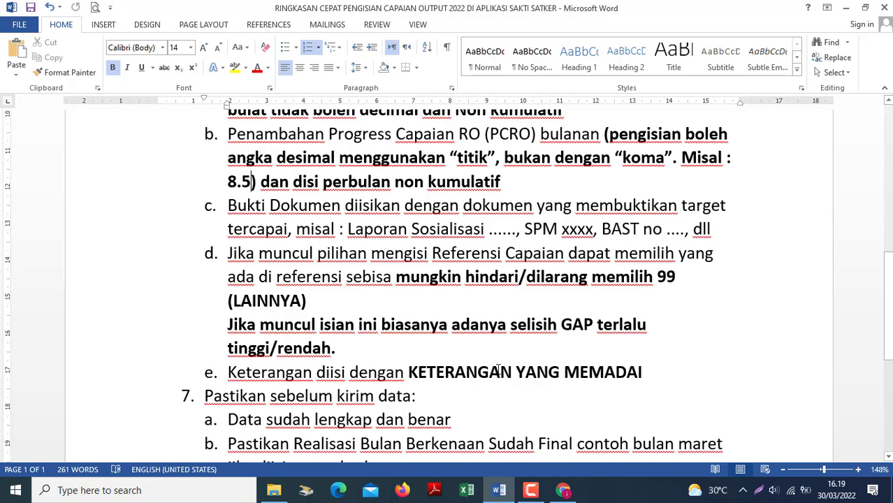
{"action": "key", "text": "alt+Tab"}
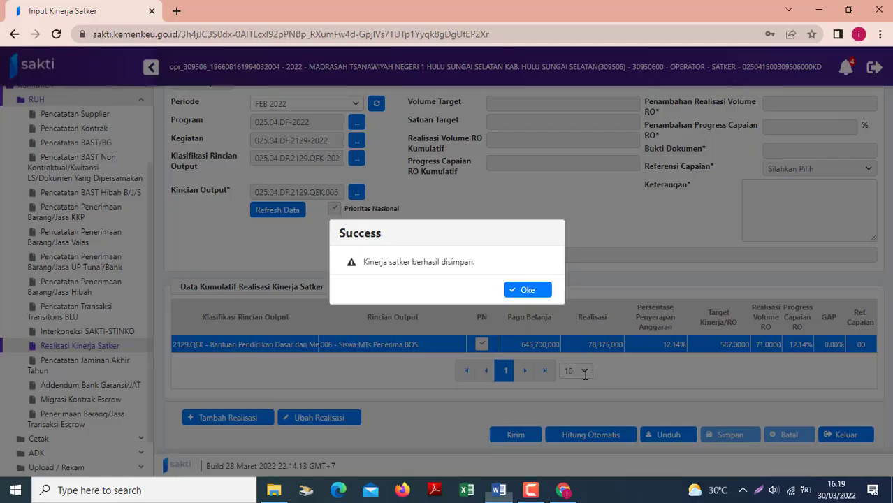
Dismiss the save confirmation, refresh the data and set the report period to JAN 2022.
{"action": "left_click", "coordinate": [526, 289]}
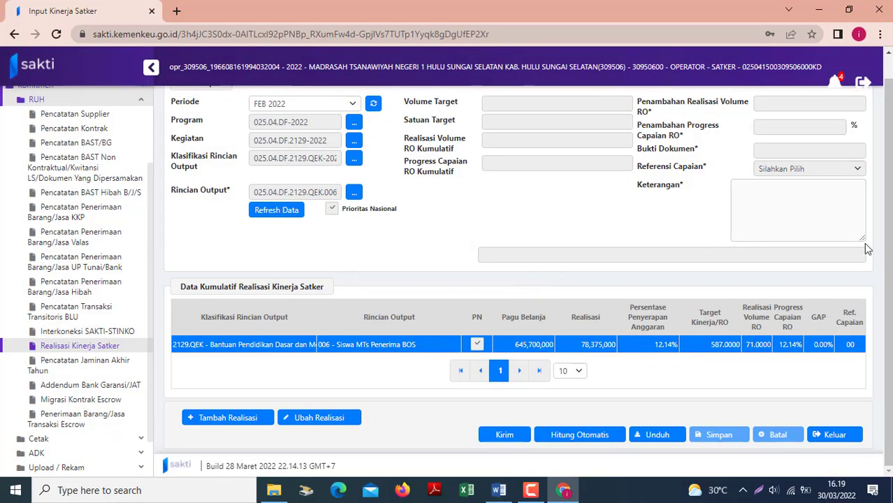
{"action": "left_click_drag", "start_coordinate": [886, 229], "coordinate": [891, 156]}
{"action": "scroll", "coordinate": [447, 218], "scroll_direction": "up", "scroll_amount": 1}
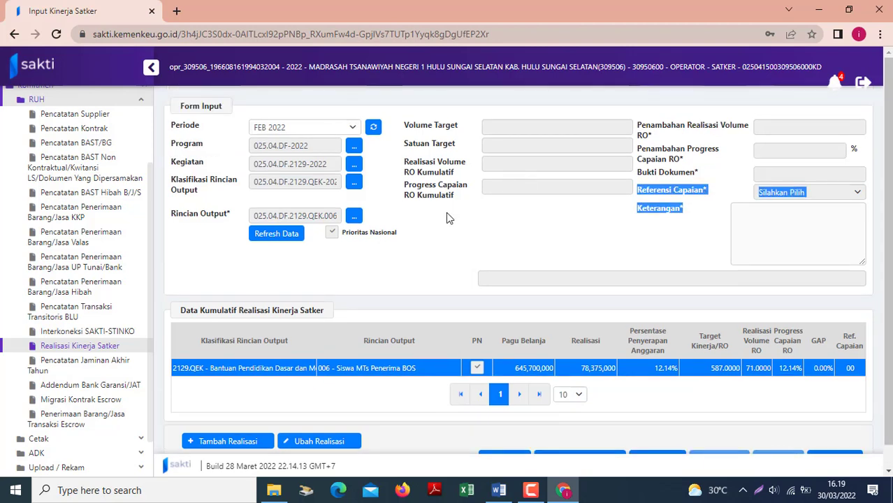
{"action": "left_click", "coordinate": [277, 235]}
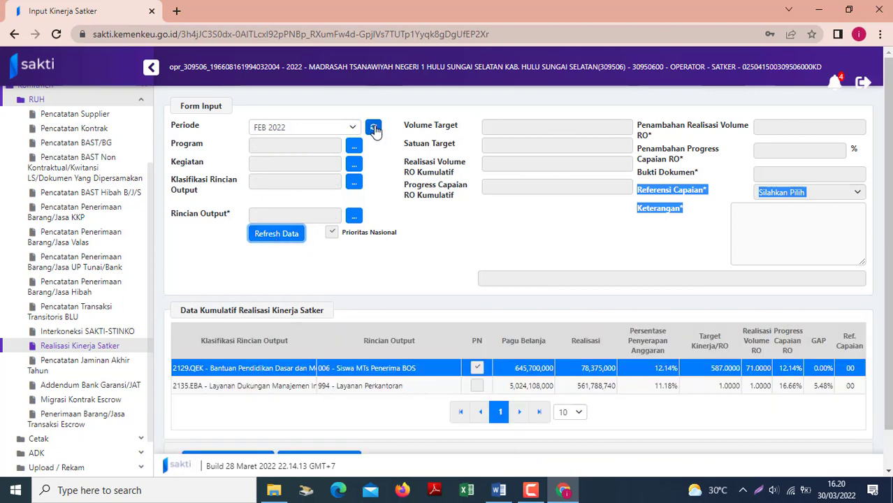
{"action": "left_click", "coordinate": [374, 128]}
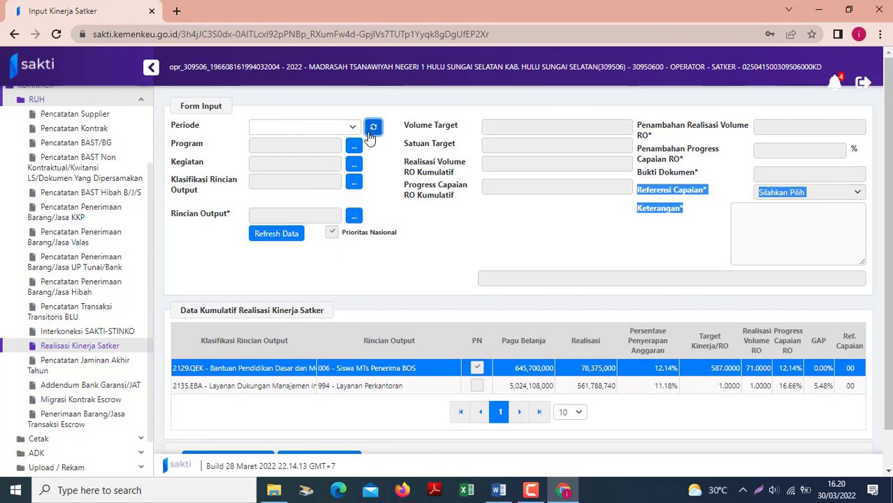
{"action": "left_click", "coordinate": [351, 128]}
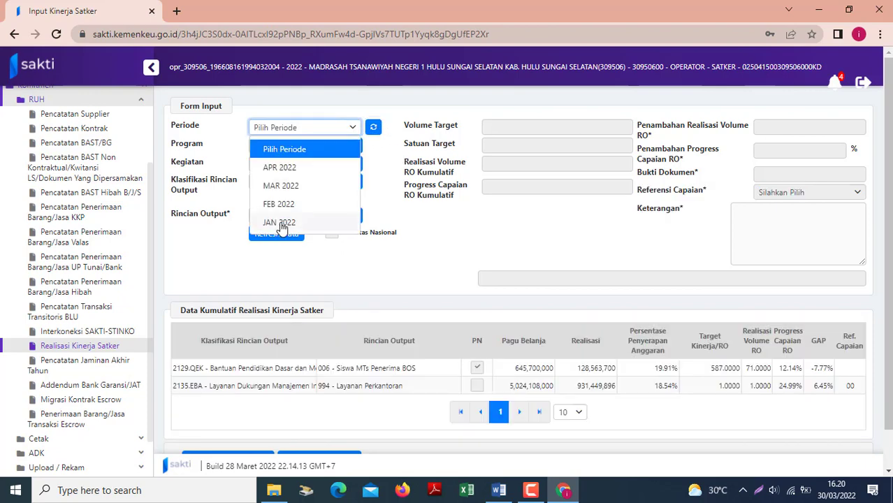
{"action": "left_click", "coordinate": [279, 223]}
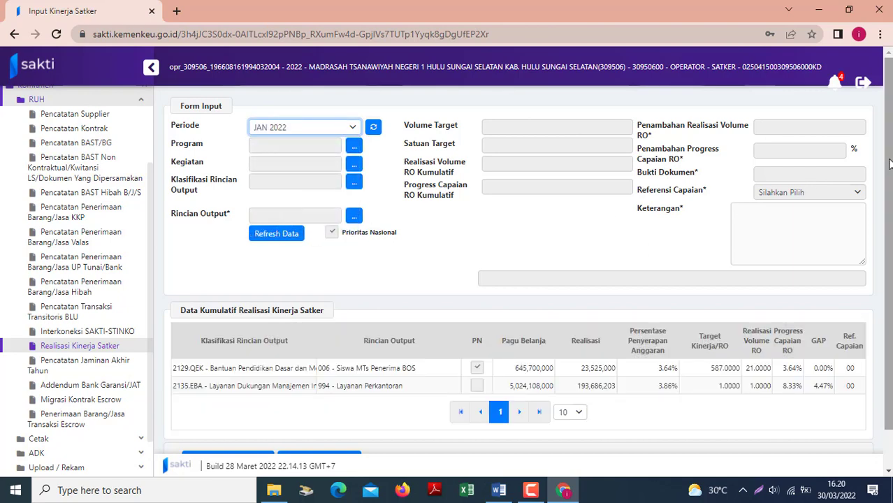
Load the January 2129.QEK entry, then the 2135.EBA Layanan Perkantoran entry (1 Layanan, 8.33%) into the form.
{"action": "scroll", "coordinate": [890, 164], "scroll_direction": "down", "scroll_amount": 1}
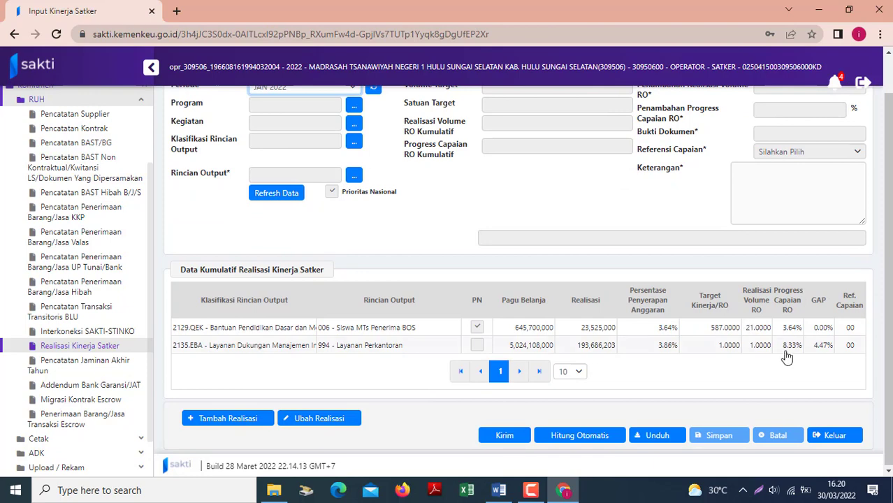
{"action": "left_click", "coordinate": [355, 336]}
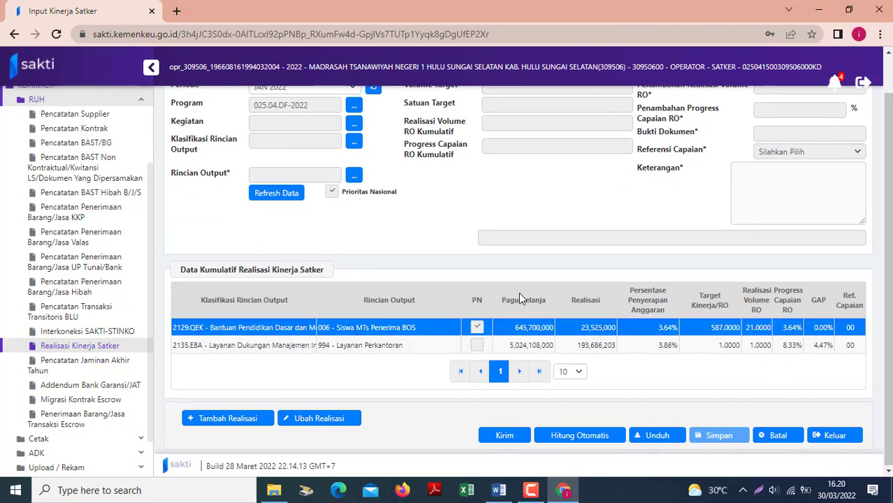
{"action": "scroll", "coordinate": [761, 126], "scroll_direction": "up", "scroll_amount": 1}
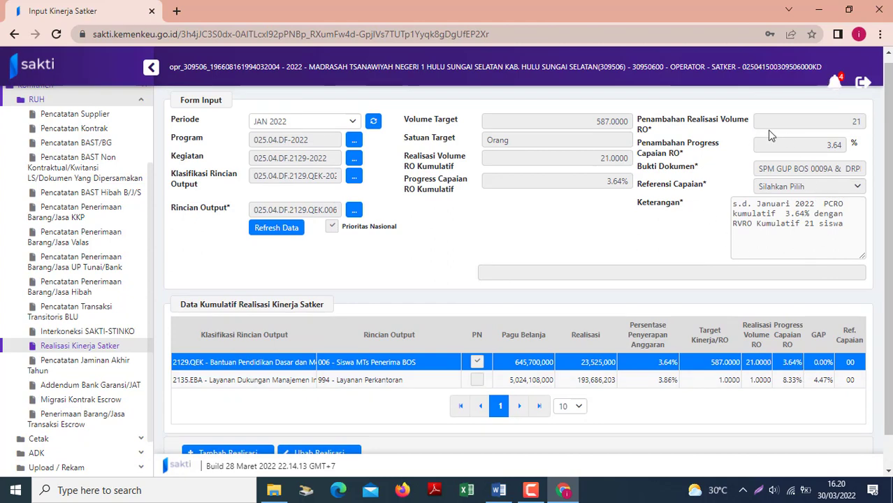
{"action": "scroll", "coordinate": [554, 413], "scroll_direction": "down", "scroll_amount": 1}
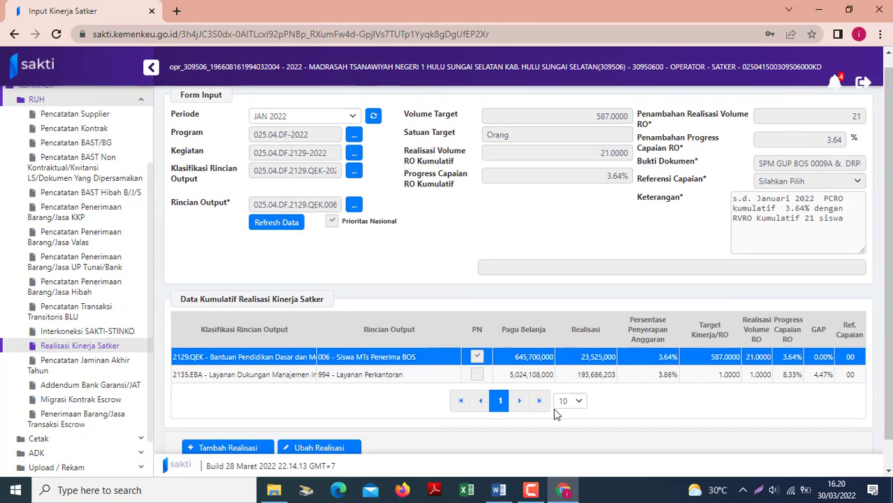
{"action": "left_click", "coordinate": [330, 376]}
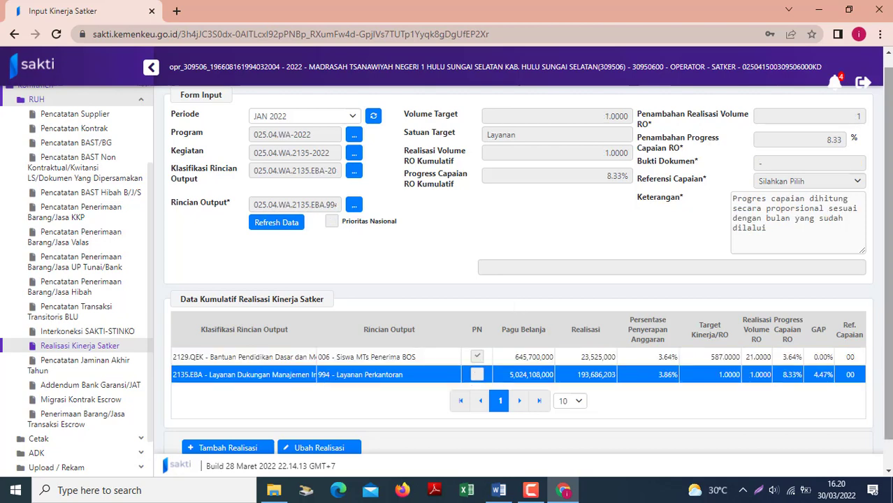
{"action": "scroll", "coordinate": [888, 240], "scroll_direction": "up", "scroll_amount": 1}
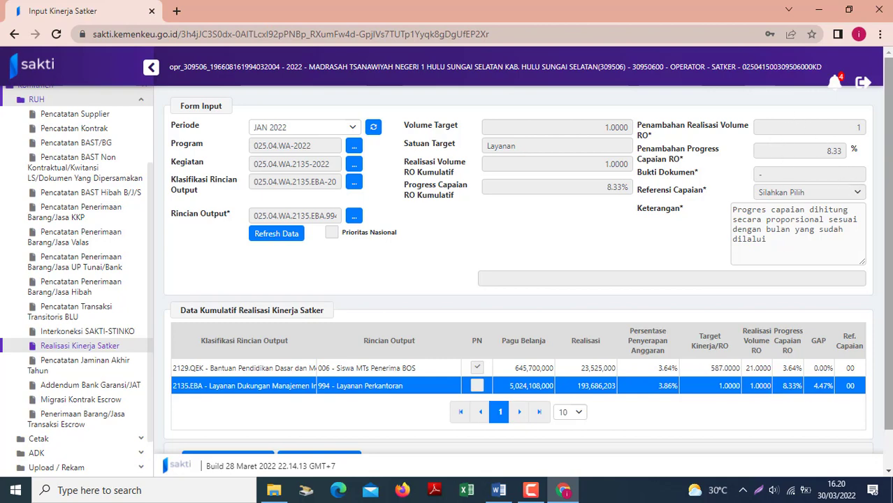
{"action": "scroll", "coordinate": [887, 181], "scroll_direction": "down", "scroll_amount": 1}
{"action": "scroll", "coordinate": [887, 182], "scroll_direction": "up", "scroll_amount": 1}
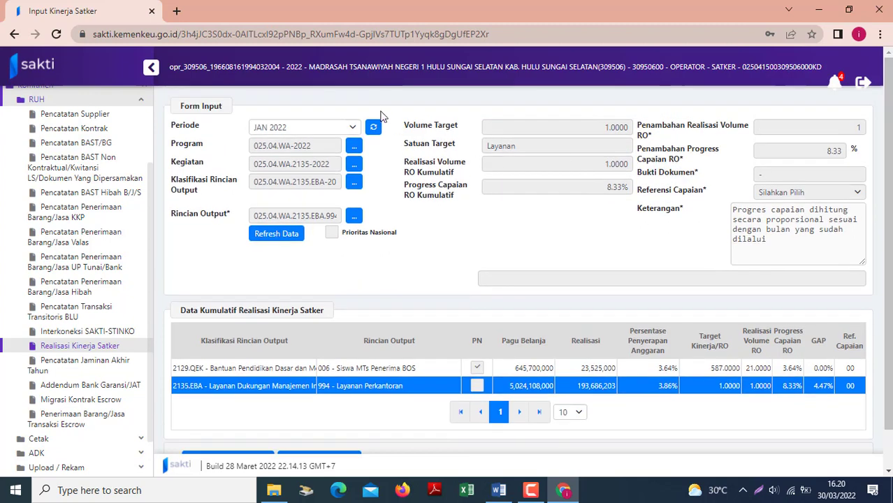
{"action": "left_click", "coordinate": [353, 126]}
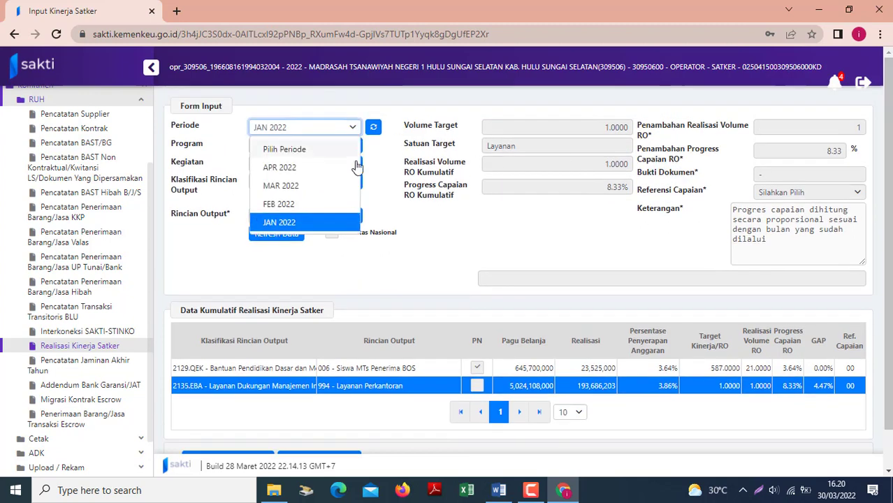
Switch the period to FEB 2022, refresh, and load the February 2129.QEK entry.
{"action": "left_click", "coordinate": [271, 207]}
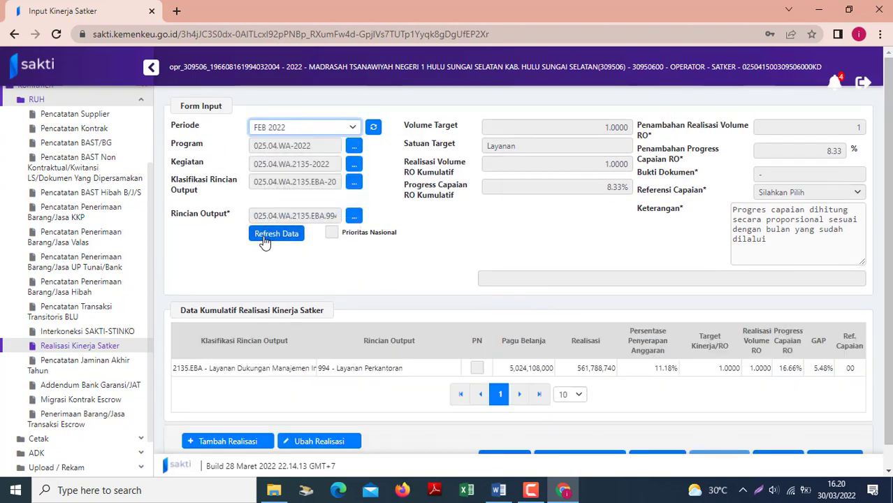
{"action": "left_click", "coordinate": [267, 240]}
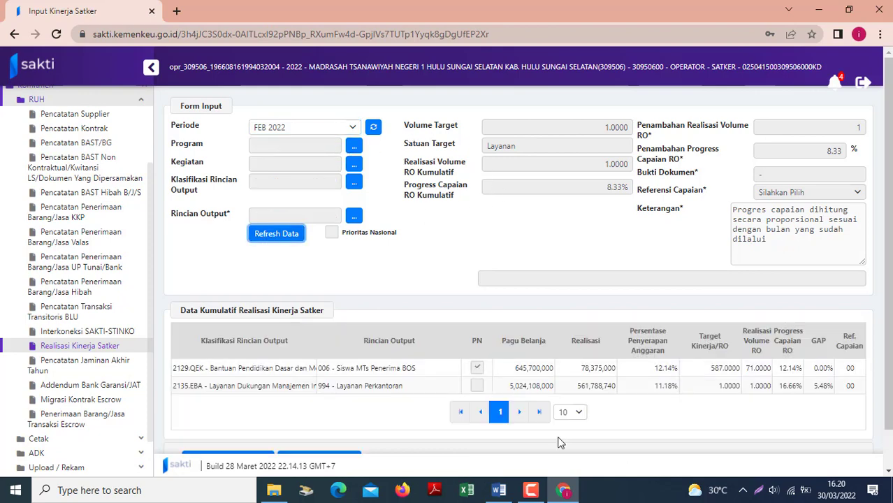
{"action": "left_click", "coordinate": [394, 371]}
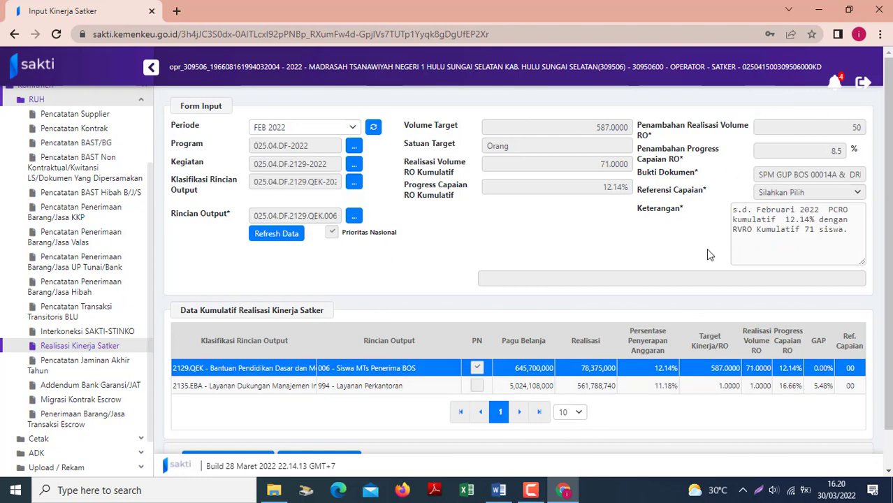
{"action": "scroll", "coordinate": [888, 244], "scroll_direction": "down", "scroll_amount": 2}
{"action": "scroll", "coordinate": [888, 244], "scroll_direction": "up", "scroll_amount": 2}
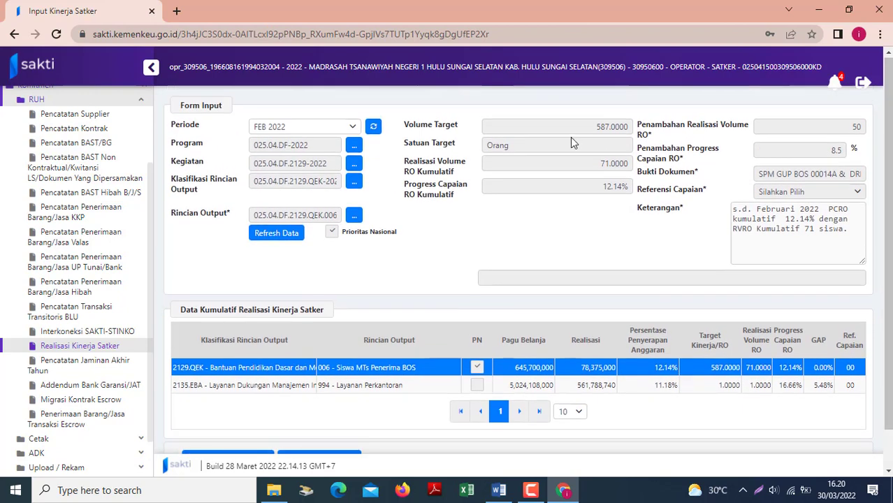
Reset the period to JAN 2022, refresh the realisation table, and return to the Word guide's step 7 checklist.
{"action": "left_click", "coordinate": [352, 128]}
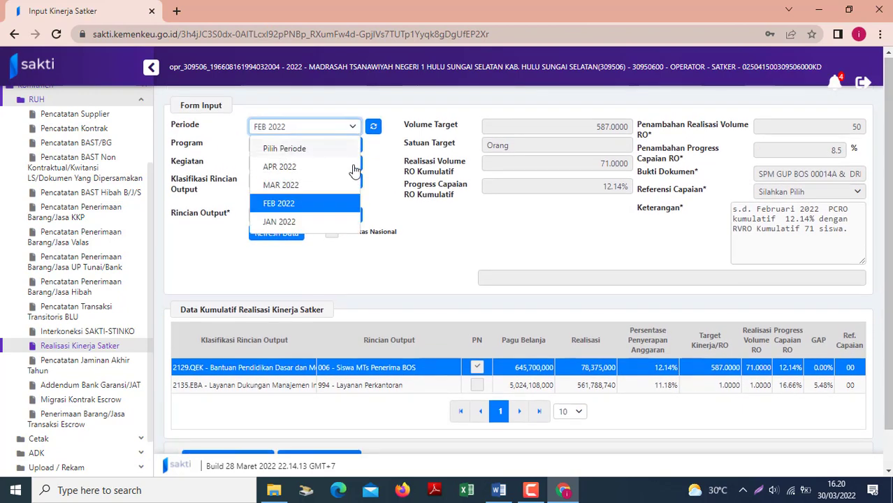
{"action": "left_click", "coordinate": [288, 224]}
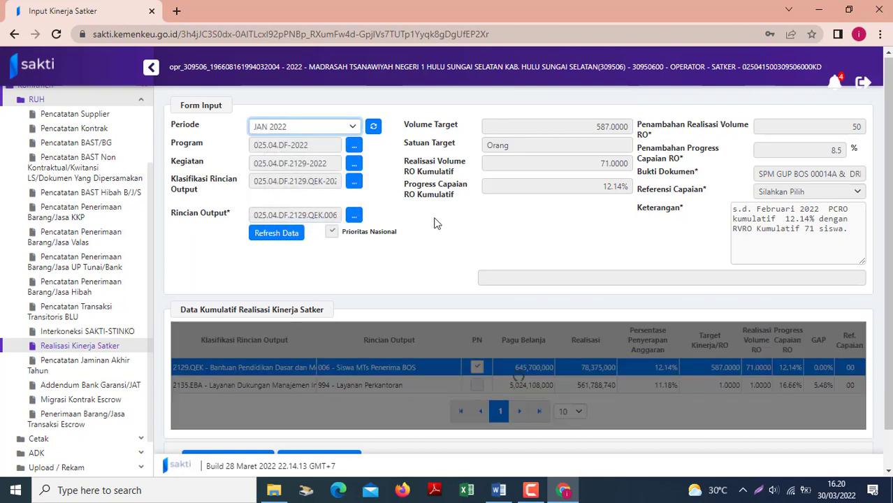
{"action": "left_click", "coordinate": [372, 126]}
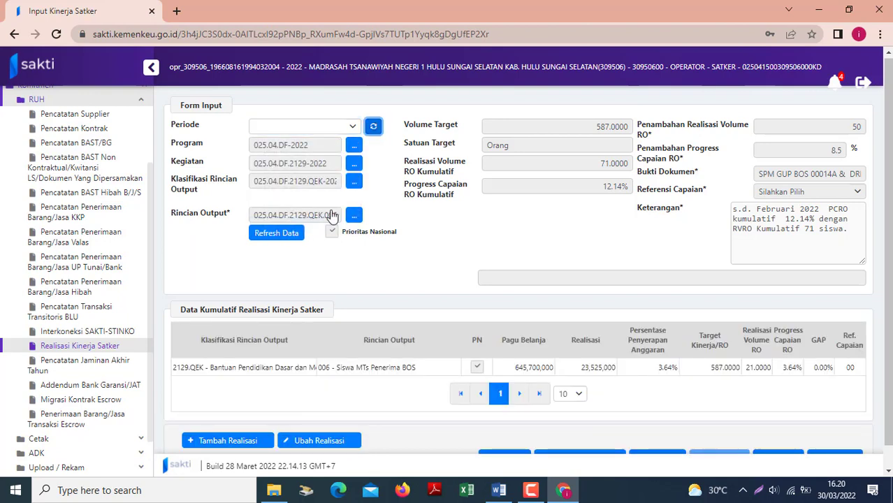
{"action": "left_click", "coordinate": [277, 234]}
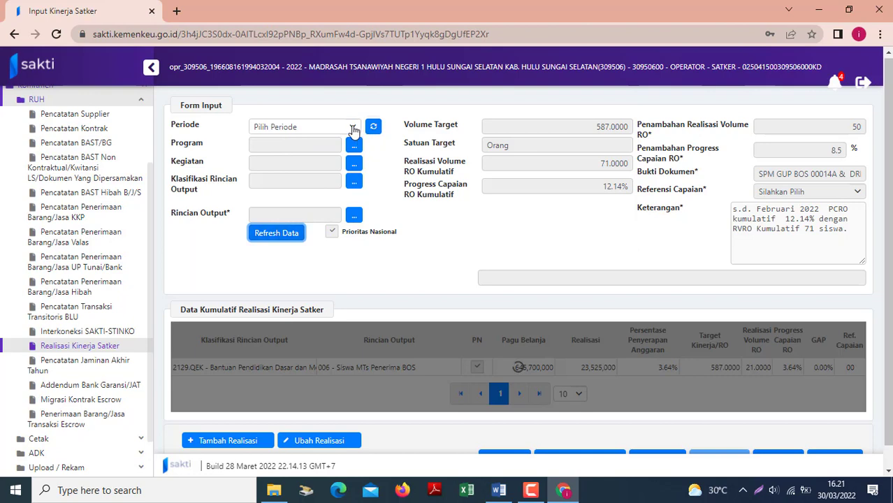
{"action": "left_click", "coordinate": [352, 128]}
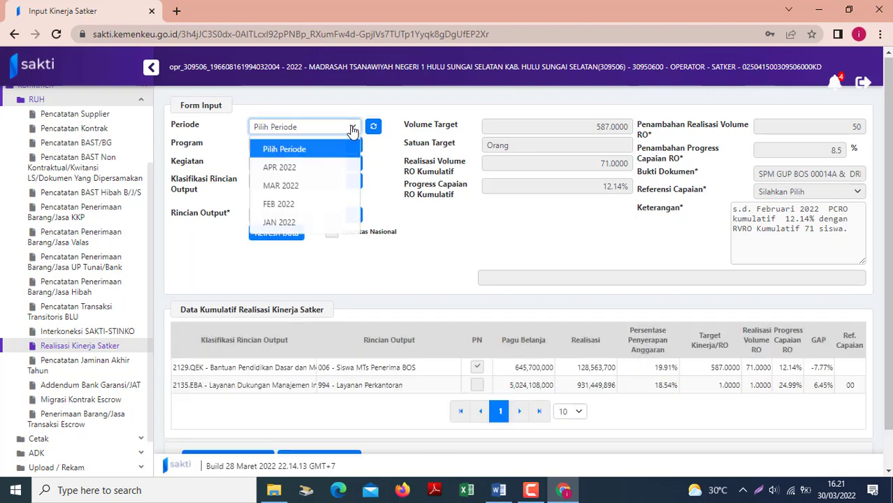
{"action": "left_click", "coordinate": [301, 222]}
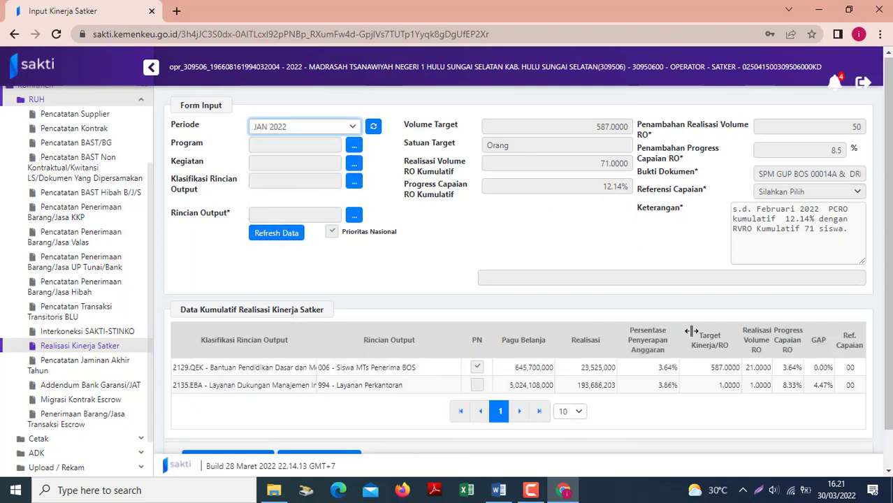
{"action": "scroll", "coordinate": [606, 394], "scroll_direction": "down", "scroll_amount": 2}
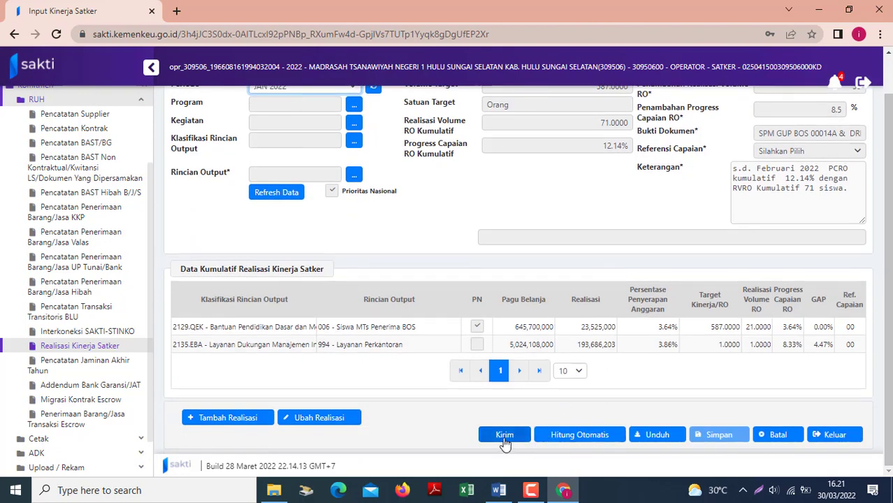
{"action": "left_click", "coordinate": [499, 490]}
{"action": "left_click", "coordinate": [374, 395]}
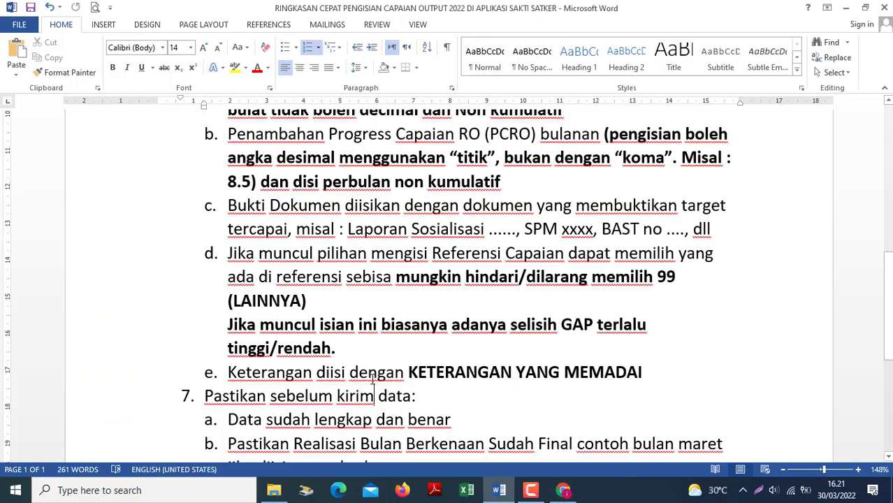
{"action": "key", "text": "Down"}
{"action": "key", "text": "Down"}
{"action": "key", "text": "Down"}
{"action": "key", "text": "Down"}
{"action": "key", "text": "Down"}
{"action": "key", "text": "Down"}
{"action": "key", "text": "Down"}
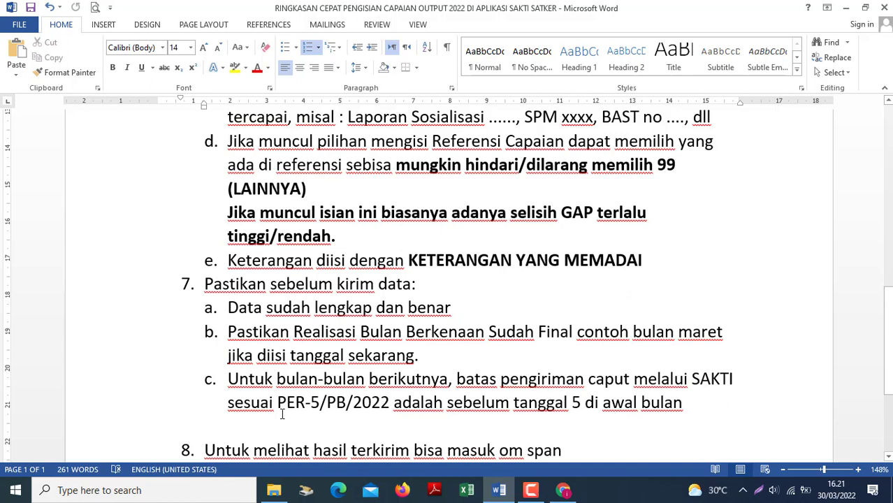
{"action": "left_click", "coordinate": [573, 412]}
{"action": "key", "text": "Down"}
{"action": "key", "text": "Down"}
{"action": "key", "text": "Down"}
{"action": "key", "text": "Up"}
{"action": "key", "text": "Up"}
{"action": "key", "text": "Left"}
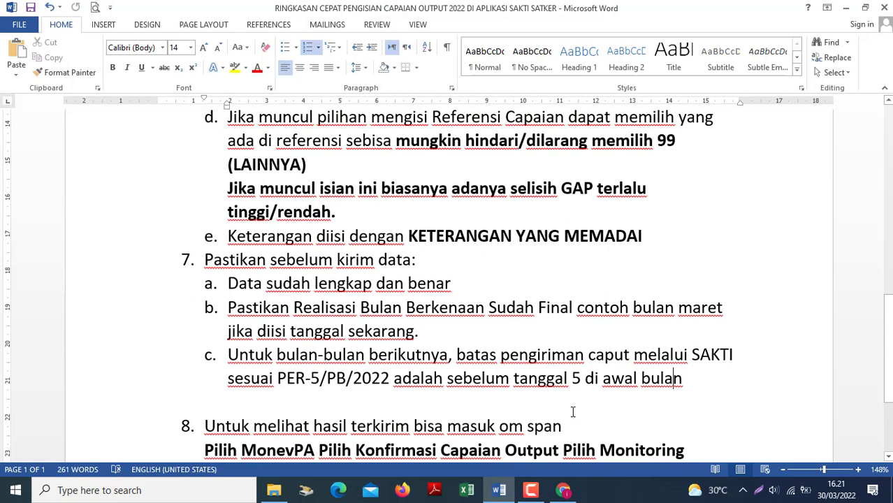
{"action": "key", "text": "Down"}
{"action": "key", "text": "Down"}
{"action": "key", "text": "Down"}
{"action": "key", "text": "Down"}
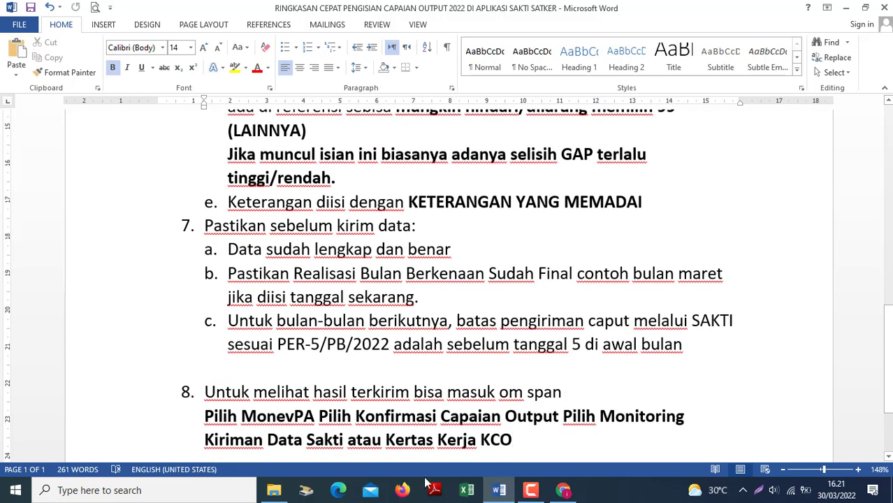
Search Google for 'om span' in Firefox to reach the spanint.kemenkeu.go.id OM-SPAN login page.
{"action": "left_click", "coordinate": [404, 491]}
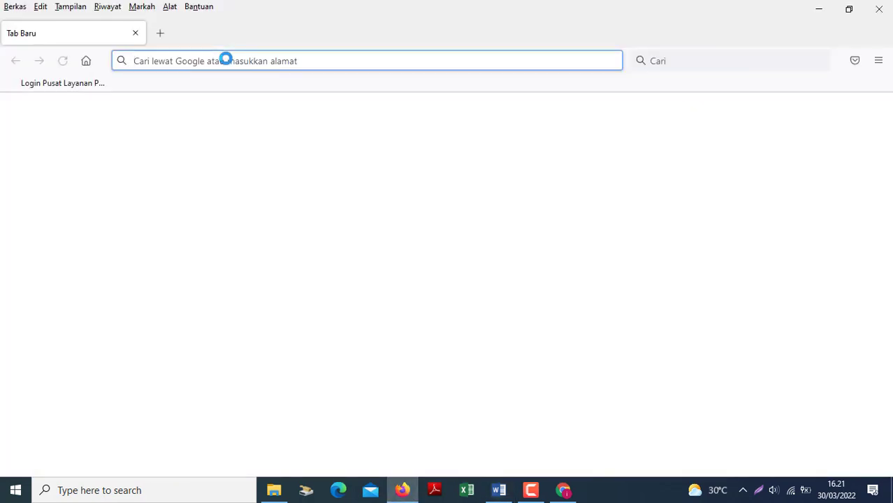
{"action": "left_click", "coordinate": [178, 62]}
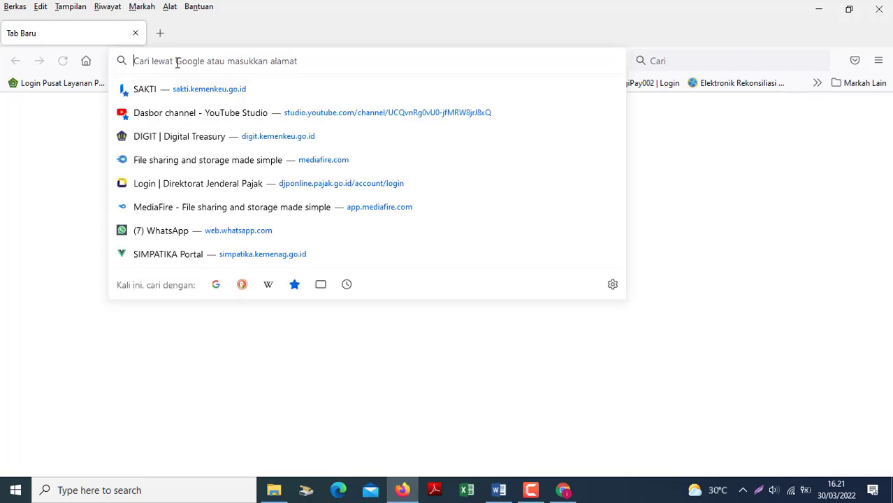
{"action": "type", "text": "om span"}
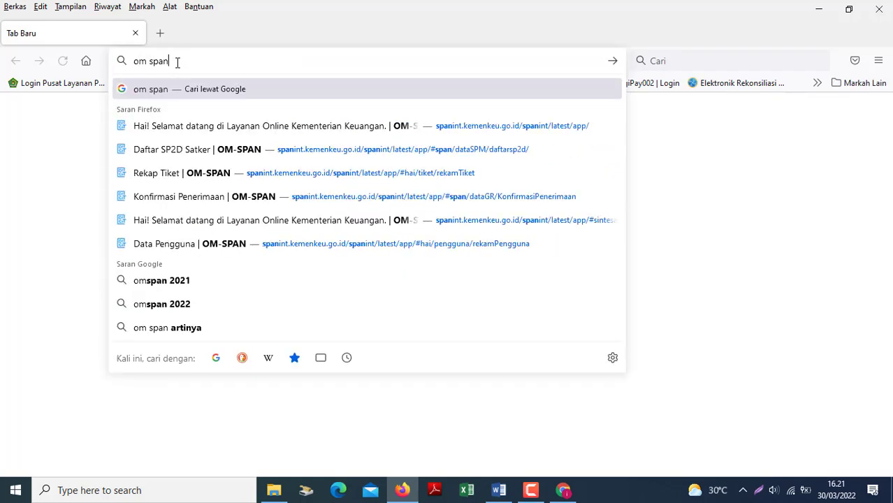
{"action": "key", "text": "Return"}
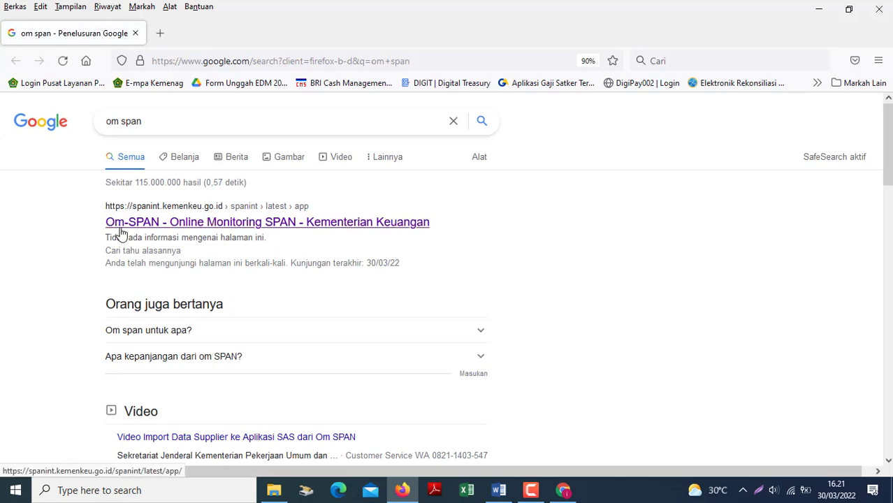
{"action": "left_click", "coordinate": [563, 490]}
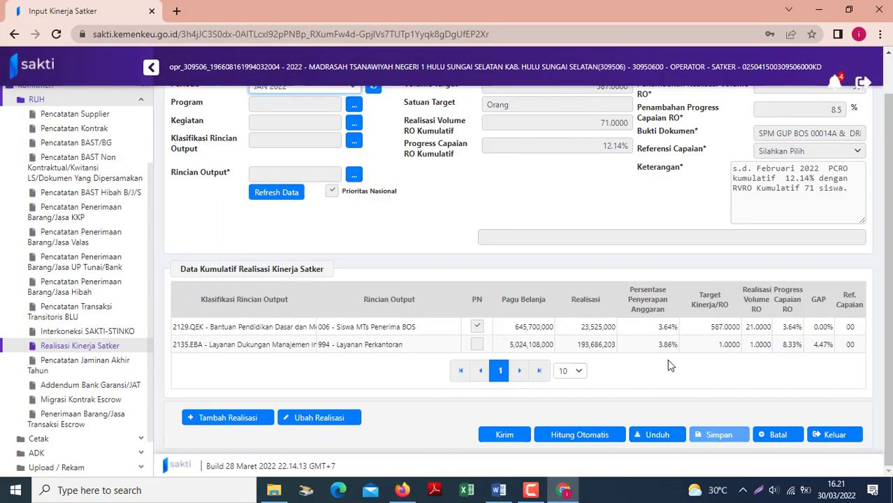
{"action": "scroll", "coordinate": [667, 359], "scroll_direction": "up", "scroll_amount": 1}
{"action": "scroll", "coordinate": [613, 422], "scroll_direction": "down", "scroll_amount": 1}
{"action": "key", "text": "alt+Tab"}
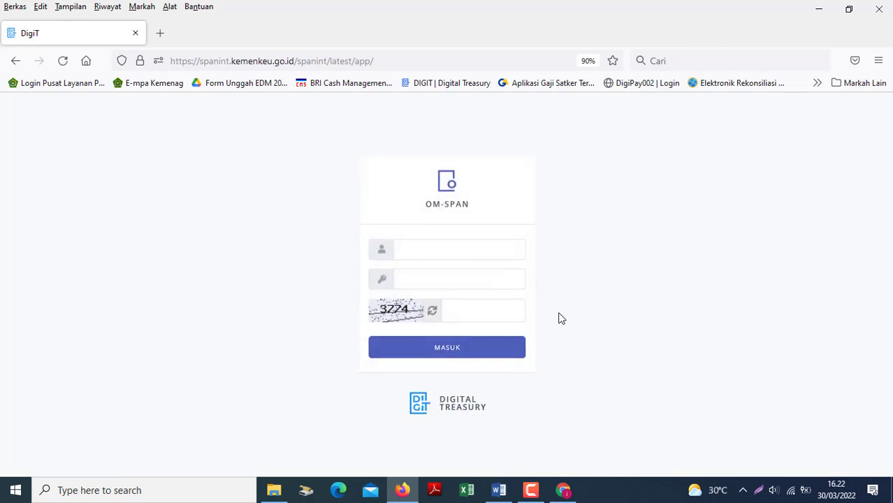
Log in to OM-SPAN using the saved login and the captcha code.
{"action": "left_click", "coordinate": [434, 252]}
{"action": "type", "text": "3"}
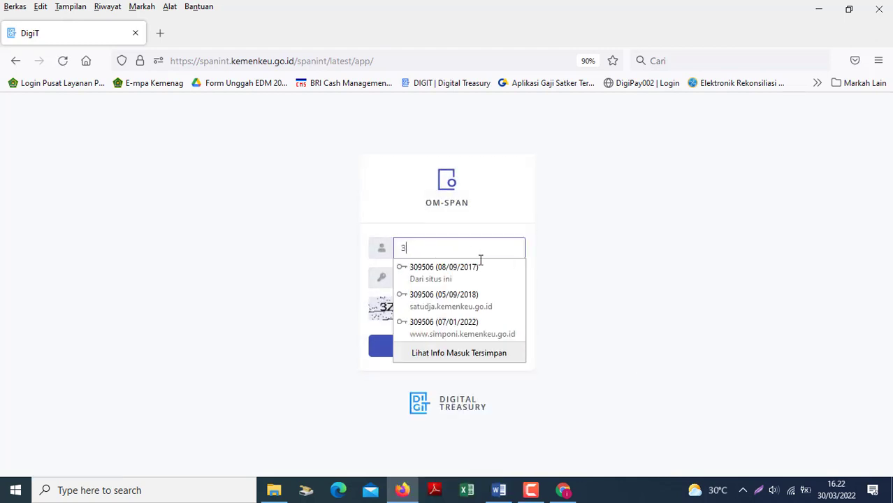
{"action": "left_click", "coordinate": [441, 268]}
{"action": "left_click", "coordinate": [456, 308]}
{"action": "type", "text": "3774"}
{"action": "left_click", "coordinate": [432, 357]}
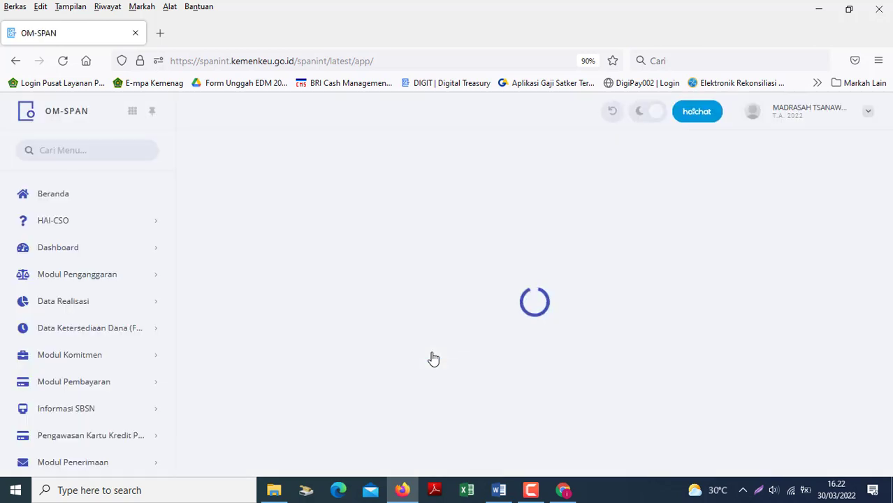
Switch to the MonevPA module and point to the Konfirmasi Capaian Output menu.
{"action": "left_click", "coordinate": [132, 111]}
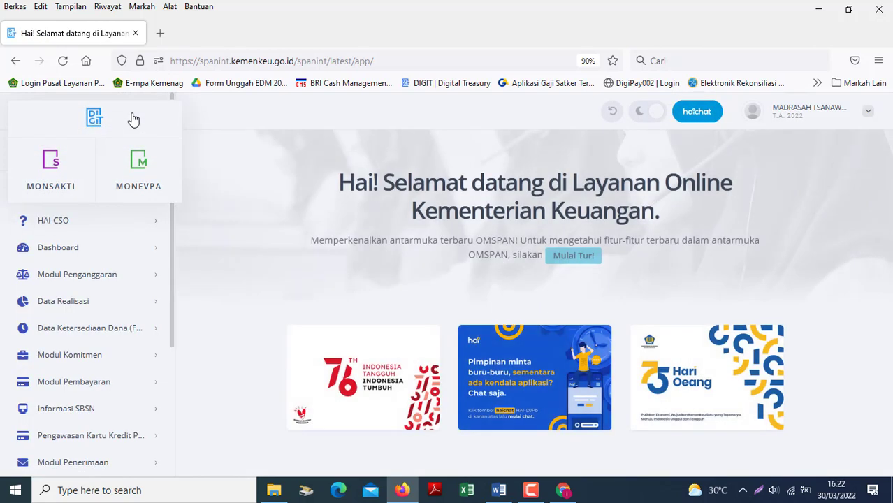
{"action": "left_click", "coordinate": [145, 181]}
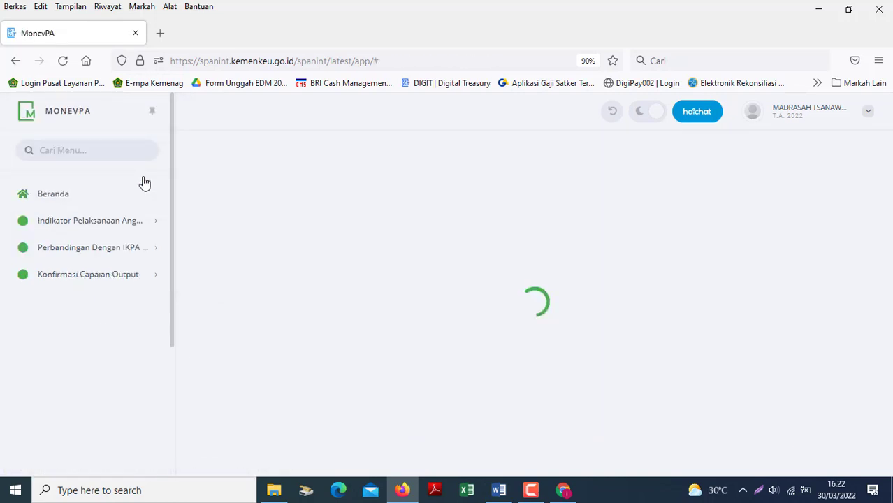
{"action": "mouse_move", "coordinate": [154, 281]}
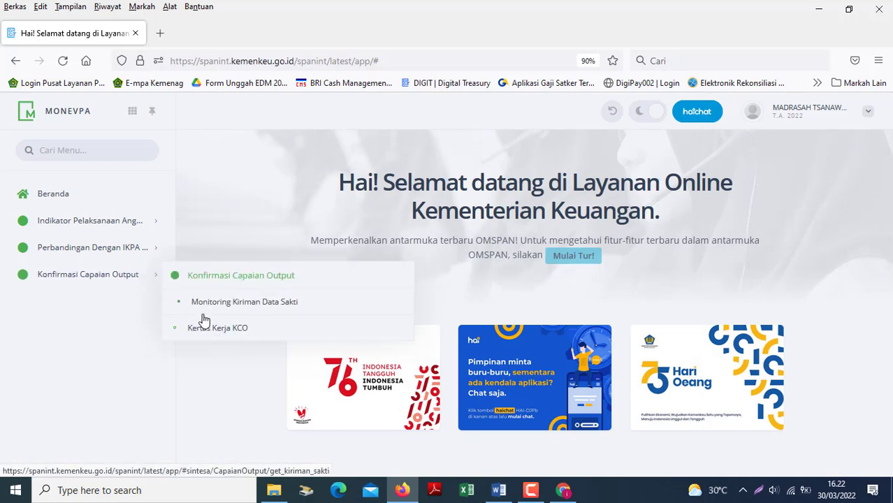
Open Kertas Kerja KCO, load the JANUARI recap, and open the satker's detail worksheet.
{"action": "left_click", "coordinate": [205, 336]}
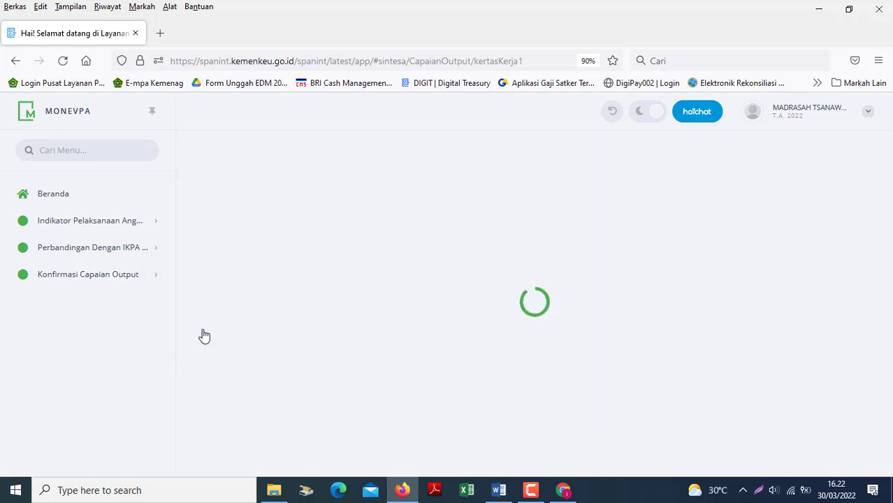
{"action": "left_click", "coordinate": [349, 314]}
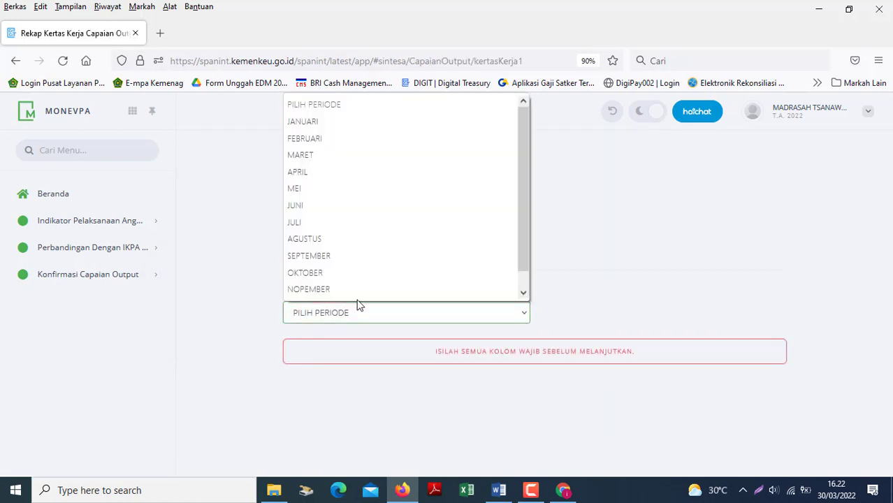
{"action": "left_click", "coordinate": [301, 123]}
{"action": "left_click", "coordinate": [668, 355]}
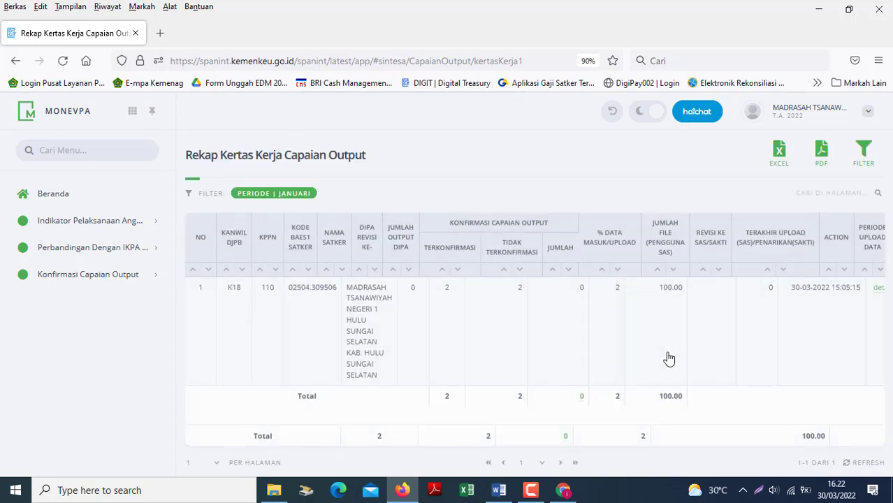
{"action": "scroll", "coordinate": [793, 308], "scroll_direction": "right", "scroll_amount": 2}
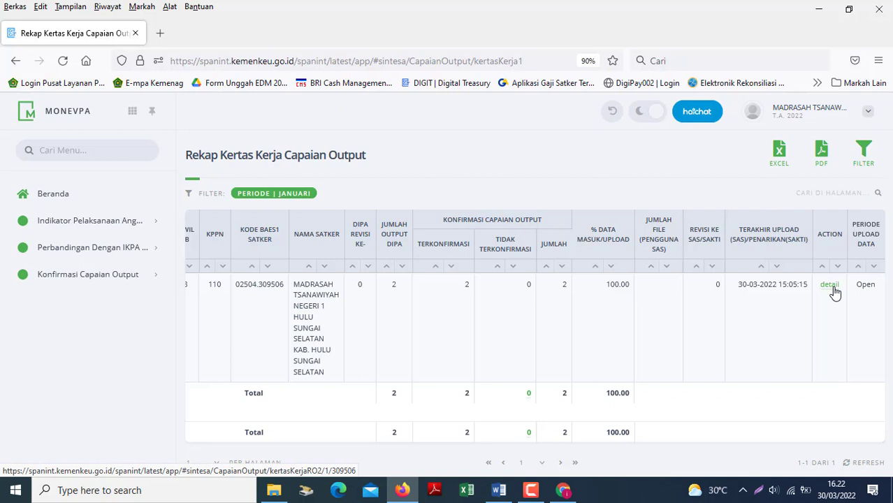
{"action": "left_click", "coordinate": [833, 288]}
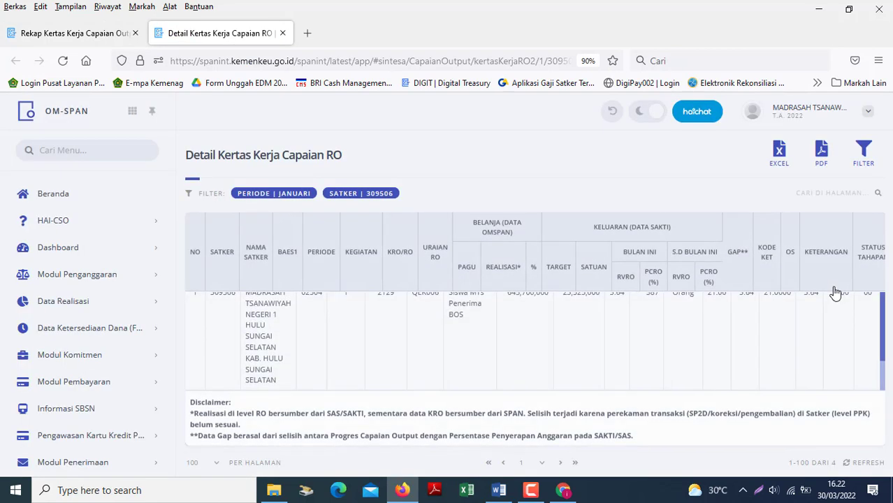
{"action": "scroll", "coordinate": [725, 359], "scroll_direction": "right", "scroll_amount": 3}
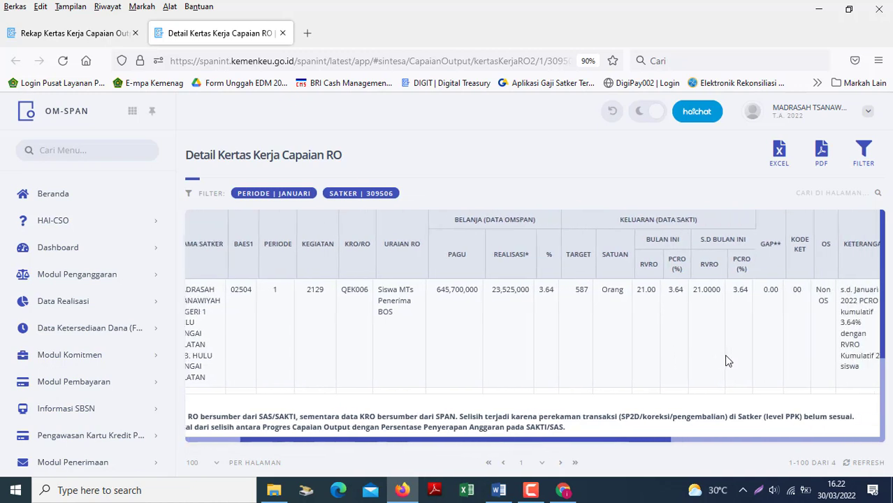
{"action": "scroll", "coordinate": [725, 359], "scroll_direction": "right", "scroll_amount": 4}
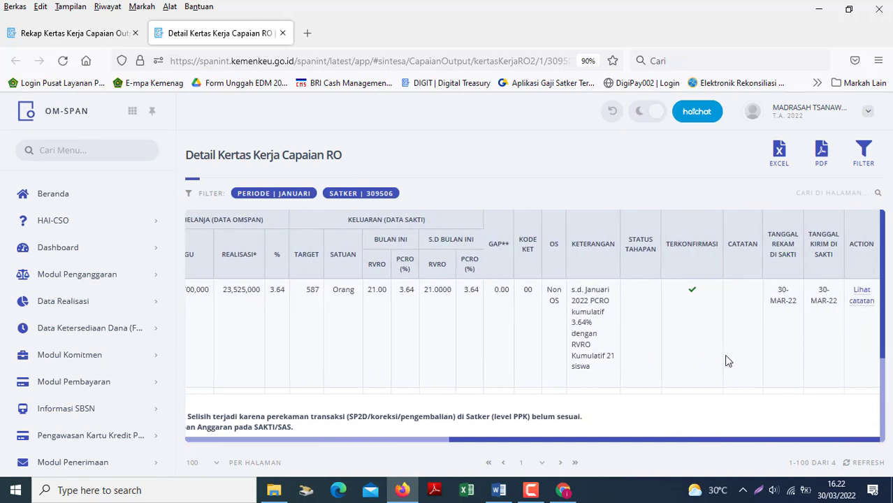
{"action": "scroll", "coordinate": [726, 359], "scroll_direction": "left", "scroll_amount": 3}
{"action": "scroll", "coordinate": [725, 359], "scroll_direction": "right", "scroll_amount": 3}
{"action": "scroll", "coordinate": [725, 359], "scroll_direction": "left", "scroll_amount": 8}
{"action": "scroll", "coordinate": [725, 360], "scroll_direction": "down", "scroll_amount": 2}
{"action": "scroll", "coordinate": [725, 361], "scroll_direction": "down", "scroll_amount": 1}
{"action": "scroll", "coordinate": [725, 360], "scroll_direction": "right", "scroll_amount": 6}
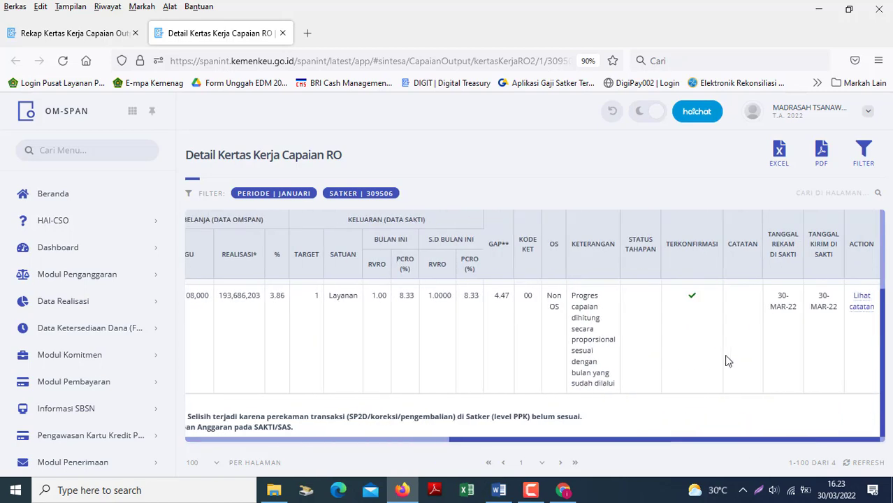
{"action": "scroll", "coordinate": [726, 361], "scroll_direction": "up", "scroll_amount": 3}
{"action": "scroll", "coordinate": [726, 360], "scroll_direction": "left", "scroll_amount": 1}
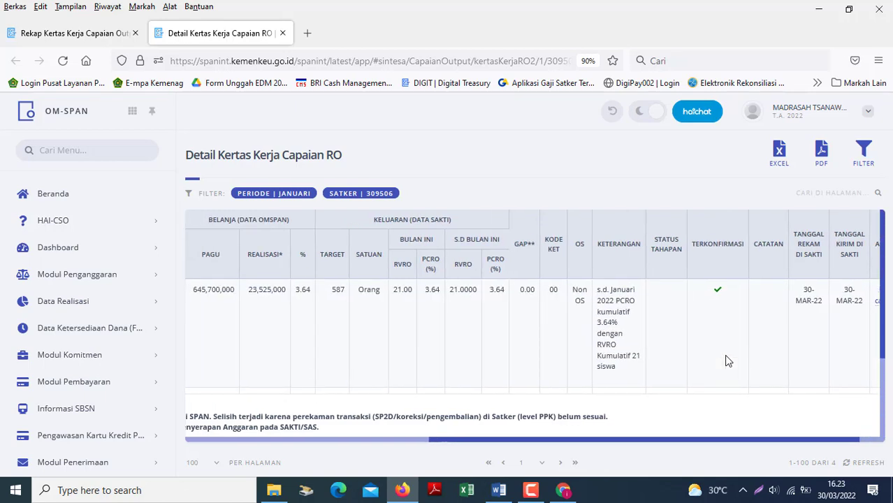
{"action": "scroll", "coordinate": [726, 361], "scroll_direction": "left", "scroll_amount": 5}
{"action": "scroll", "coordinate": [725, 361], "scroll_direction": "right", "scroll_amount": 1}
{"action": "scroll", "coordinate": [726, 360], "scroll_direction": "right", "scroll_amount": 5}
{"action": "scroll", "coordinate": [725, 360], "scroll_direction": "down", "scroll_amount": 2}
{"action": "scroll", "coordinate": [725, 361], "scroll_direction": "up", "scroll_amount": 2}
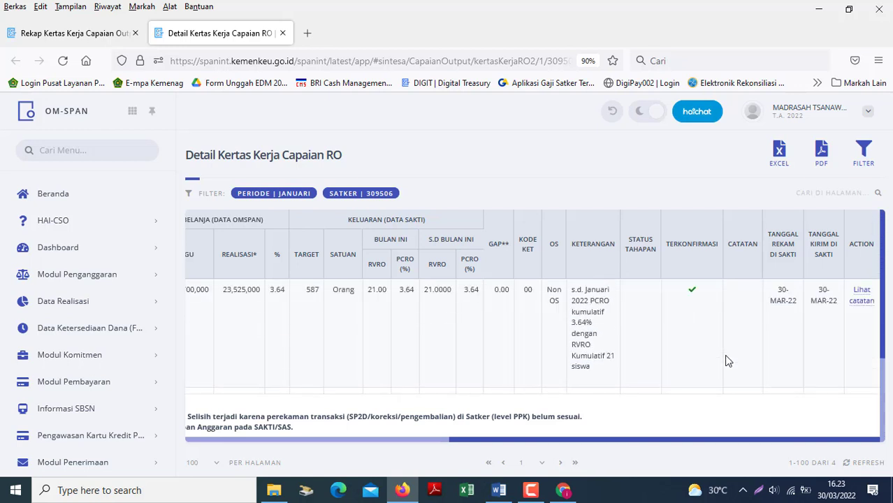
{"action": "scroll", "coordinate": [725, 360], "scroll_direction": "left", "scroll_amount": 1}
{"action": "scroll", "coordinate": [725, 360], "scroll_direction": "right", "scroll_amount": 1}
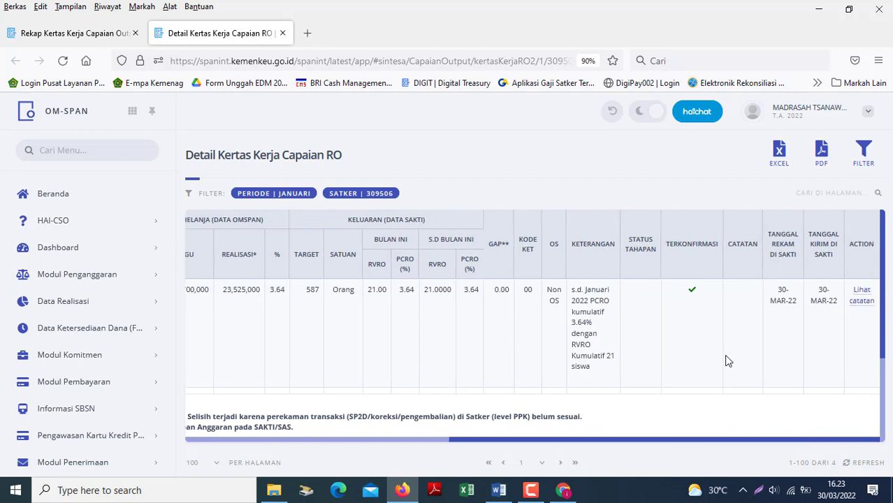
{"action": "scroll", "coordinate": [726, 357], "scroll_direction": "left", "scroll_amount": 1}
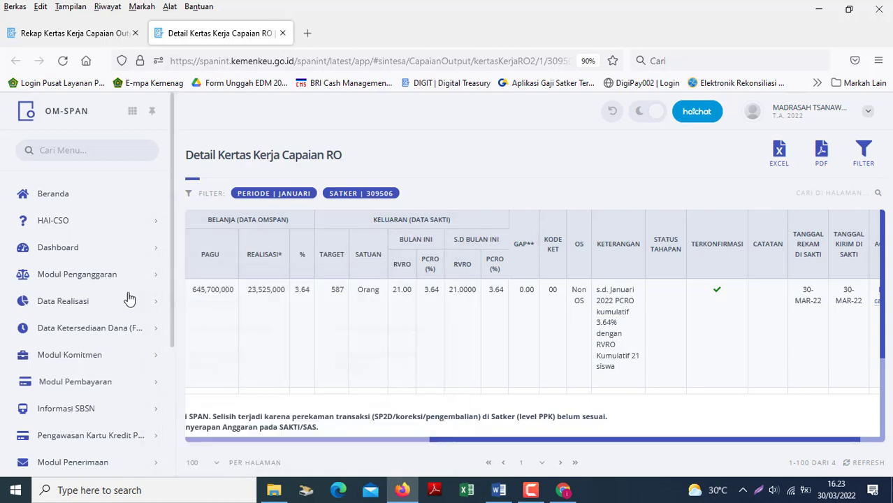
Return to the MonevPA module and open Konfirmasi Capaian Output > Kertas Kerja KCO.
{"action": "left_click", "coordinate": [130, 112]}
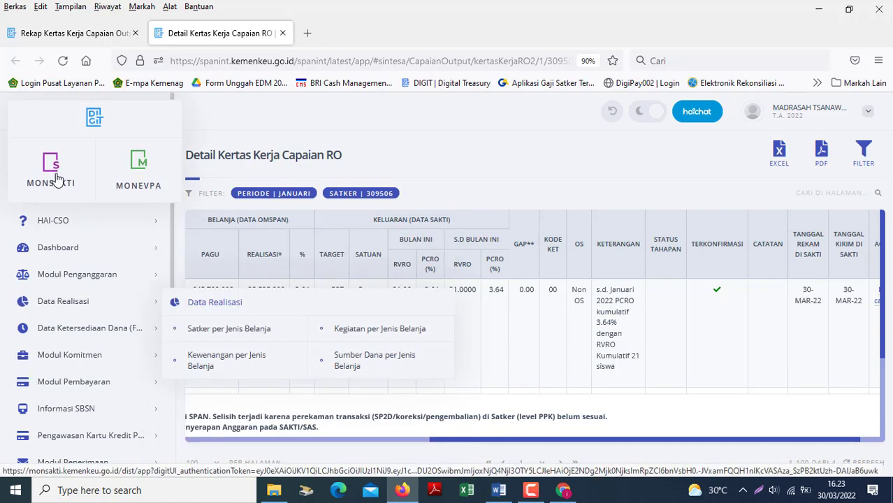
{"action": "left_click", "coordinate": [133, 112]}
{"action": "left_click", "coordinate": [143, 164]}
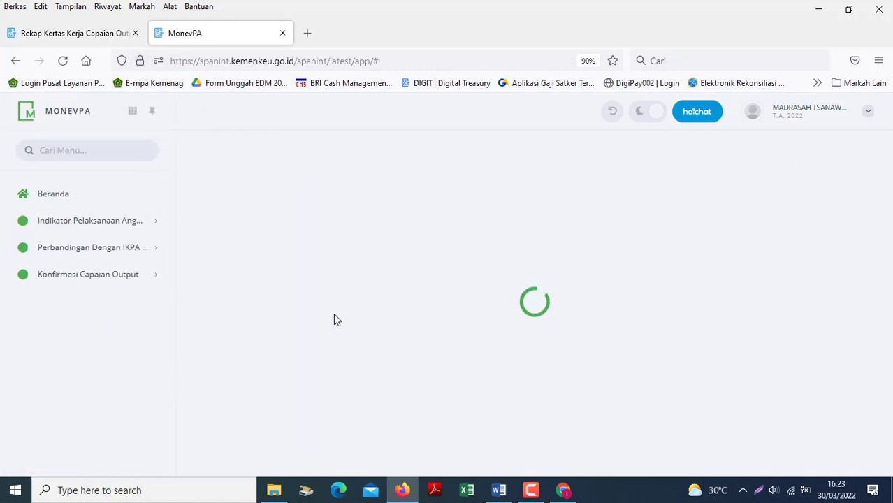
{"action": "mouse_move", "coordinate": [101, 284]}
{"action": "left_click", "coordinate": [253, 305]}
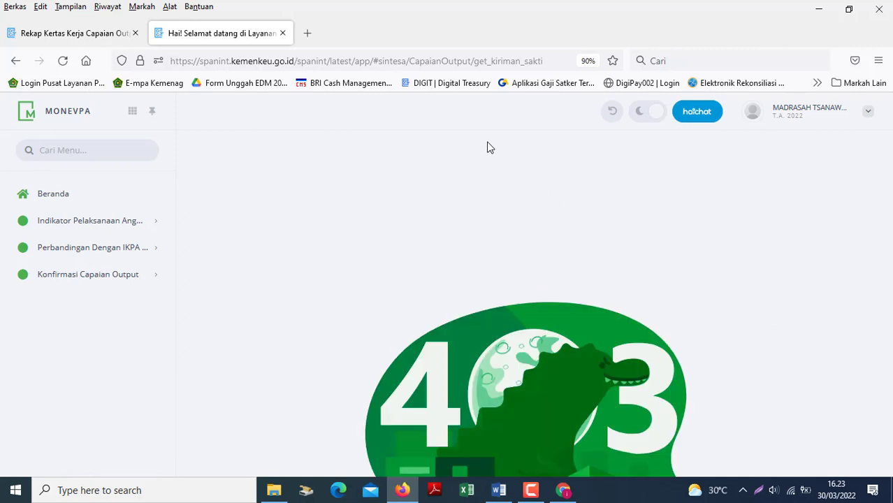
{"action": "mouse_move", "coordinate": [146, 279]}
{"action": "left_click", "coordinate": [206, 329]}
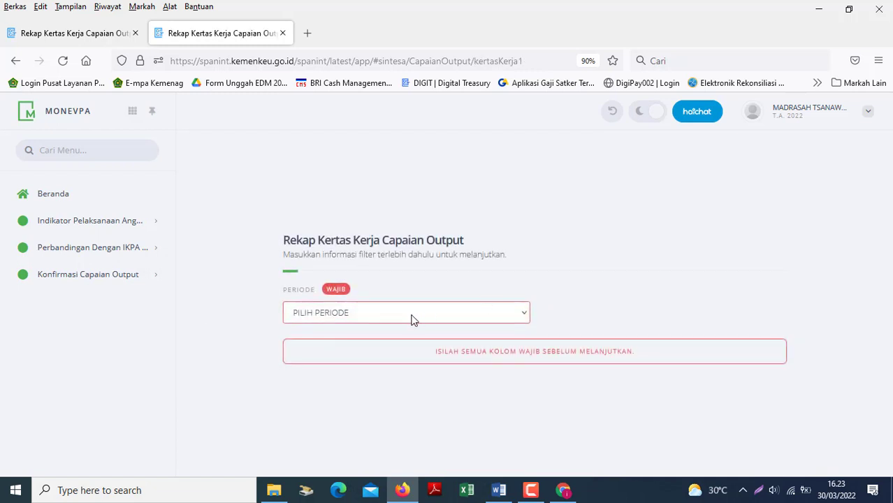
Load the JANUARI Rekap Kertas Kerja Capaian Output, then bring the Word guide forward.
{"action": "left_click", "coordinate": [413, 315]}
{"action": "left_click", "coordinate": [293, 126]}
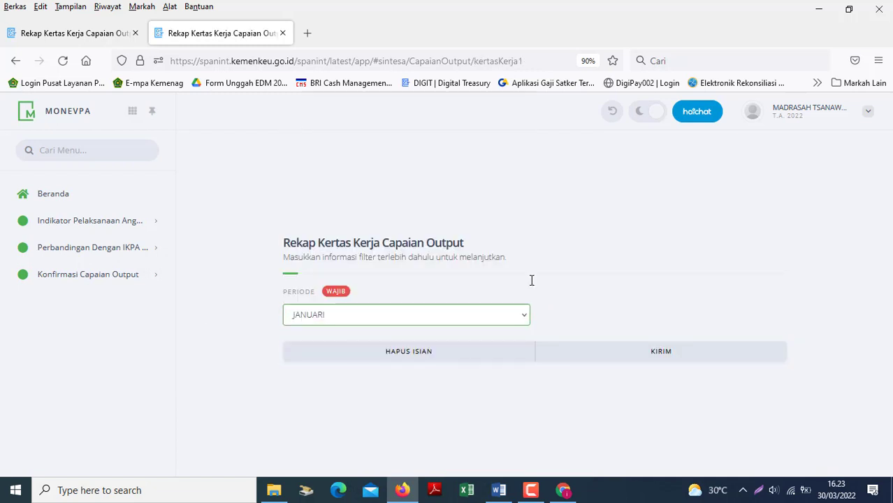
{"action": "left_click", "coordinate": [647, 351]}
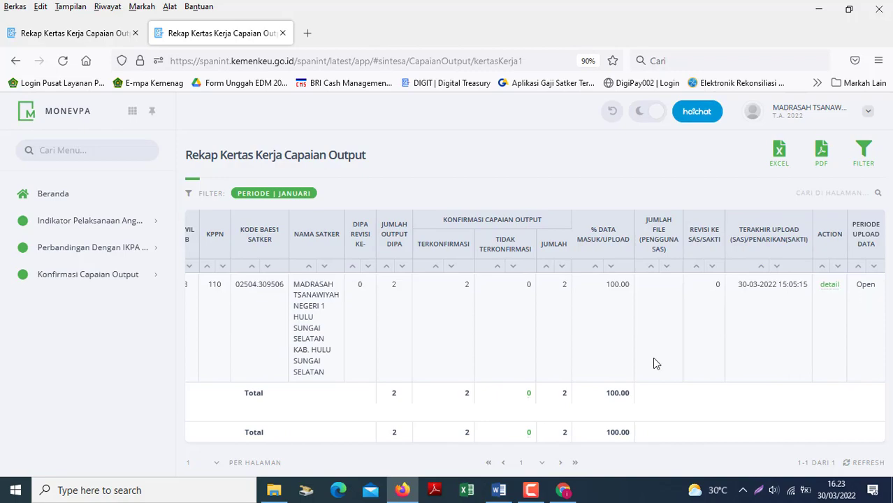
{"action": "left_click", "coordinate": [498, 490]}
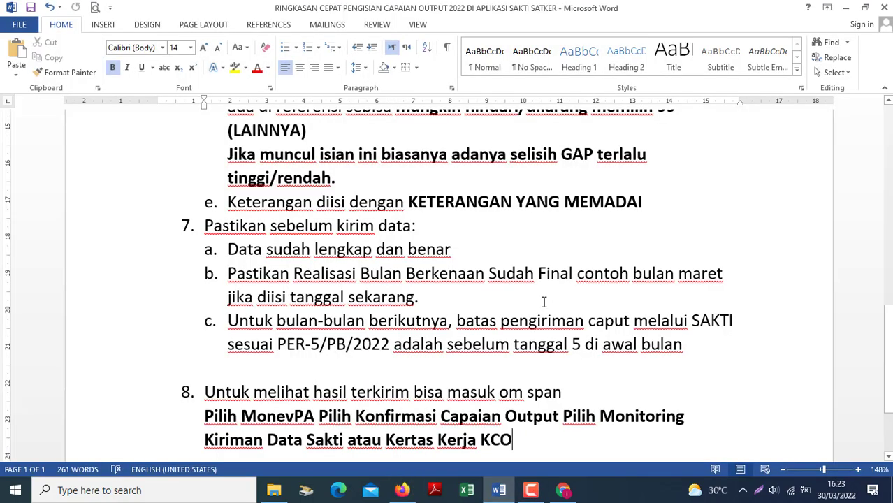
Reread the Word guide from the Menu Komitmen line through step 7's checks, then return to SAKTI.
{"action": "scroll", "coordinate": [359, 269], "scroll_direction": "up", "scroll_amount": 10}
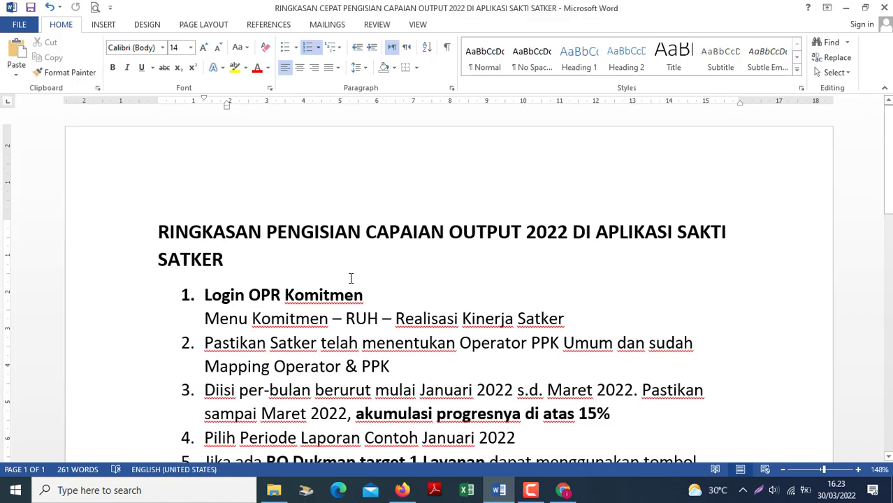
{"action": "left_click", "coordinate": [393, 320]}
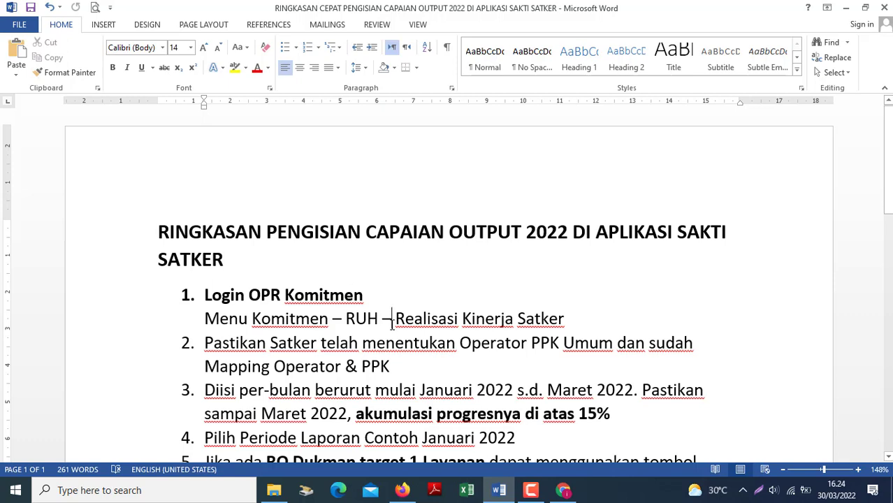
{"action": "key", "text": "Down"}
{"action": "key", "text": "Down"}
{"action": "key", "text": "Down"}
{"action": "key", "text": "Down"}
{"action": "key", "text": "Down"}
{"action": "key", "text": "Down"}
{"action": "key", "text": "Down"}
{"action": "key", "text": "Down"}
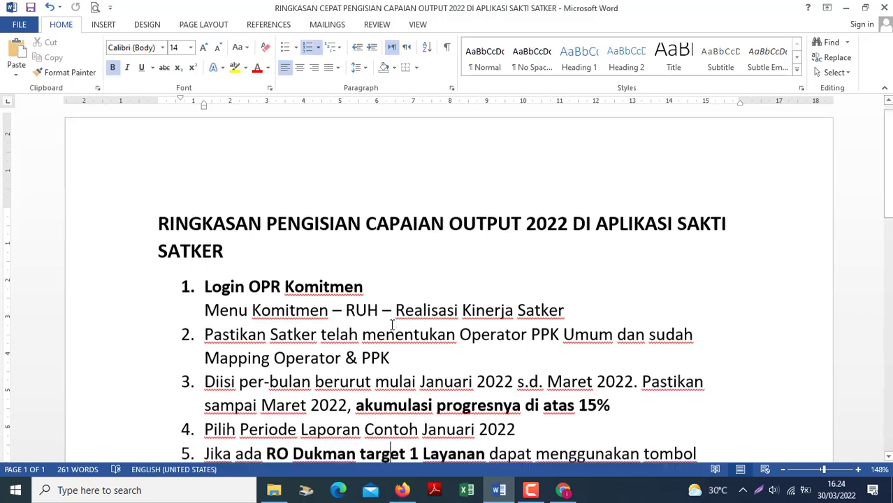
{"action": "key", "text": "Down"}
{"action": "key", "text": "Down"}
{"action": "key", "text": "Down"}
{"action": "key", "text": "Down"}
{"action": "key", "text": "Down"}
{"action": "key", "text": "Down"}
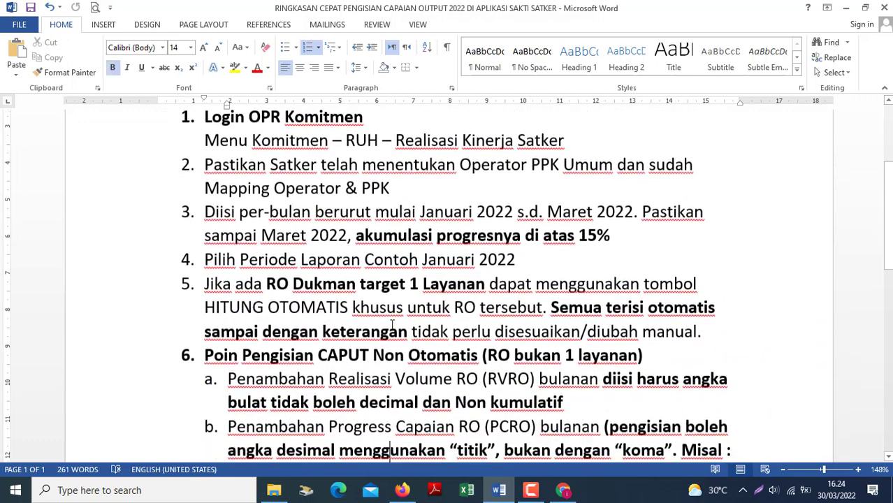
{"action": "key", "text": "Down"}
{"action": "key", "text": "Down"}
{"action": "key", "text": "Down"}
{"action": "key", "text": "Down"}
{"action": "key", "text": "Down"}
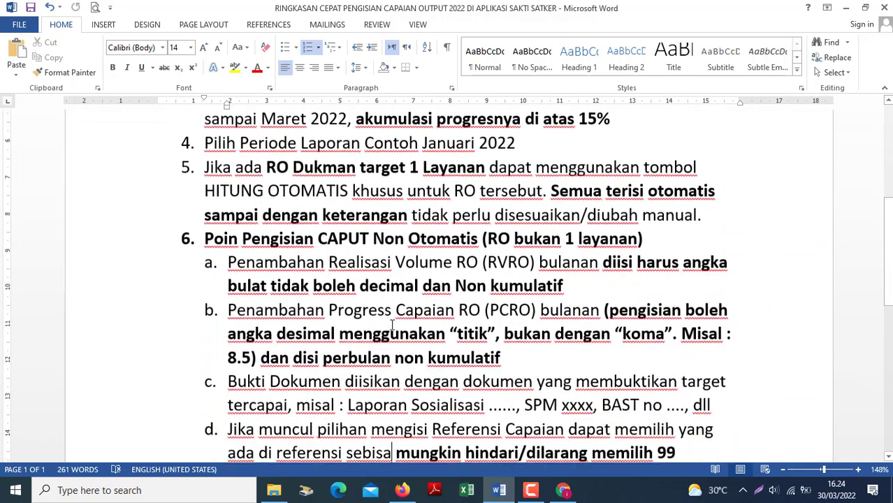
{"action": "key", "text": "Down"}
{"action": "key", "text": "Down"}
{"action": "key", "text": "Down"}
{"action": "key", "text": "Down"}
{"action": "key", "text": "Down"}
{"action": "key", "text": "Down"}
{"action": "key", "text": "Down"}
{"action": "key", "text": "Down"}
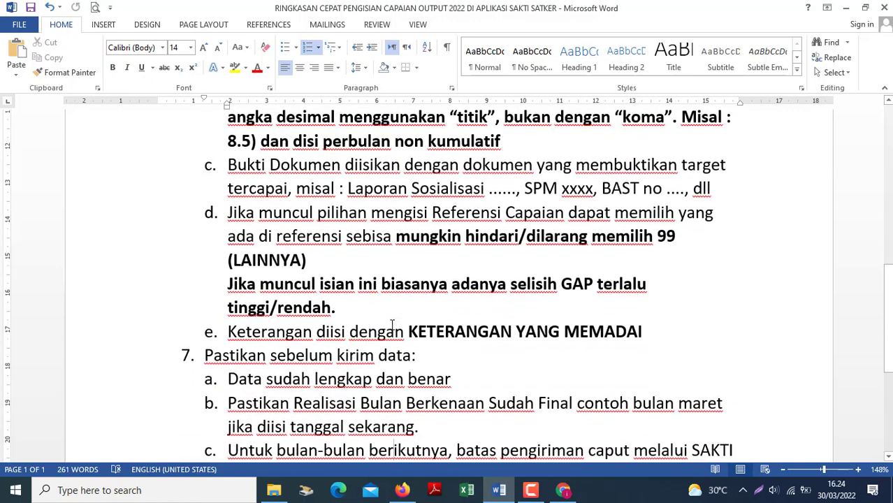
{"action": "left_click", "coordinate": [563, 490]}
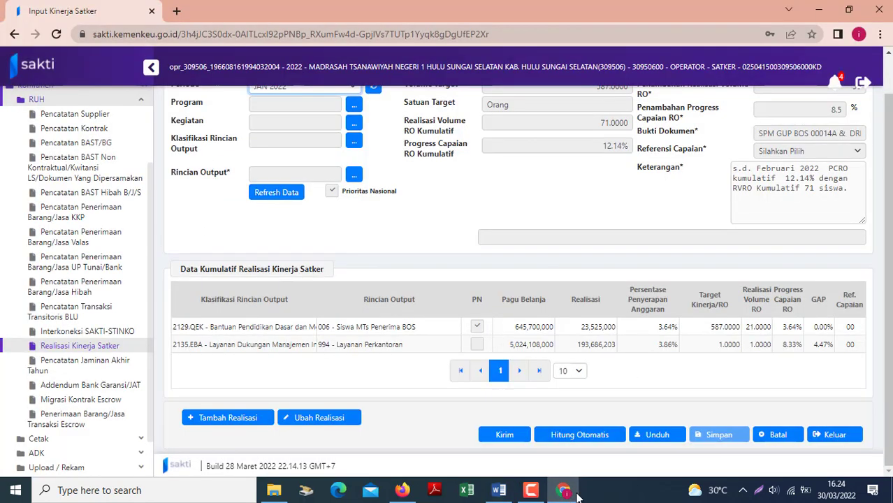